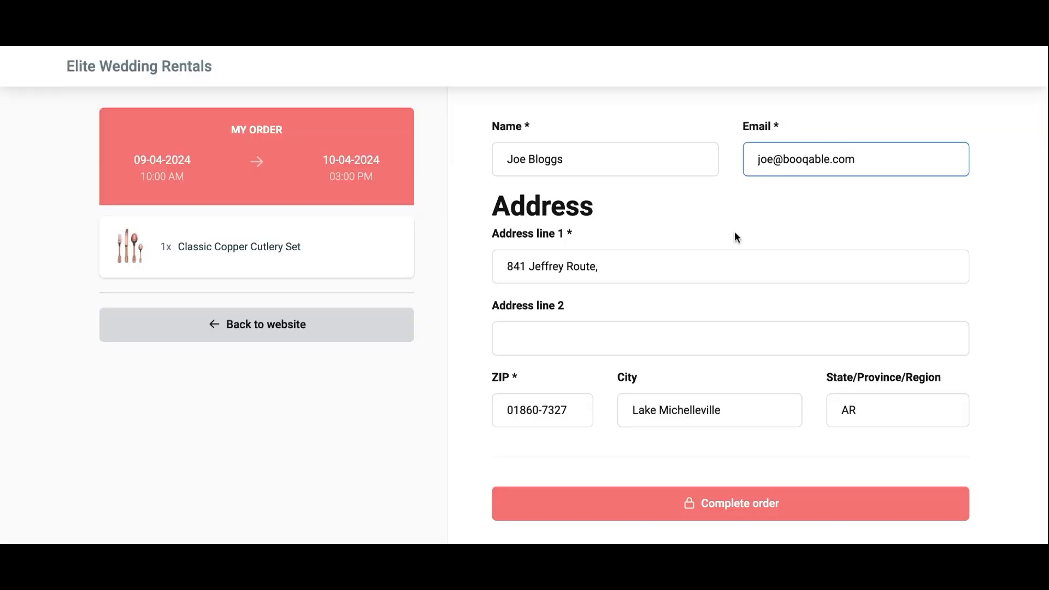
Scroll down the filled-in checkout form and complete the Classic Copper Cutlery Set order.
scroll(734, 231, down, 1)
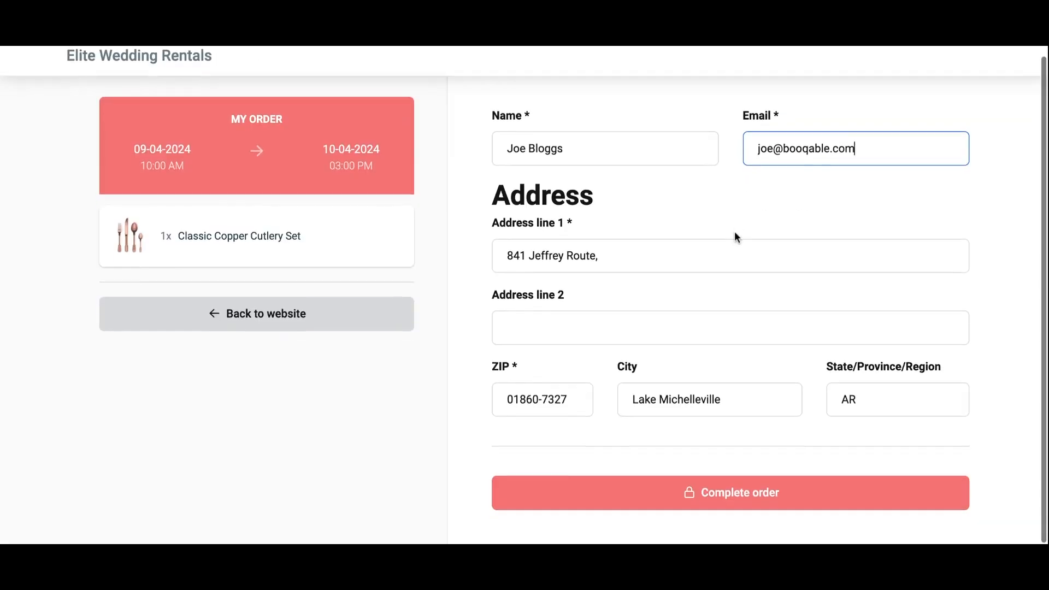
click(699, 503)
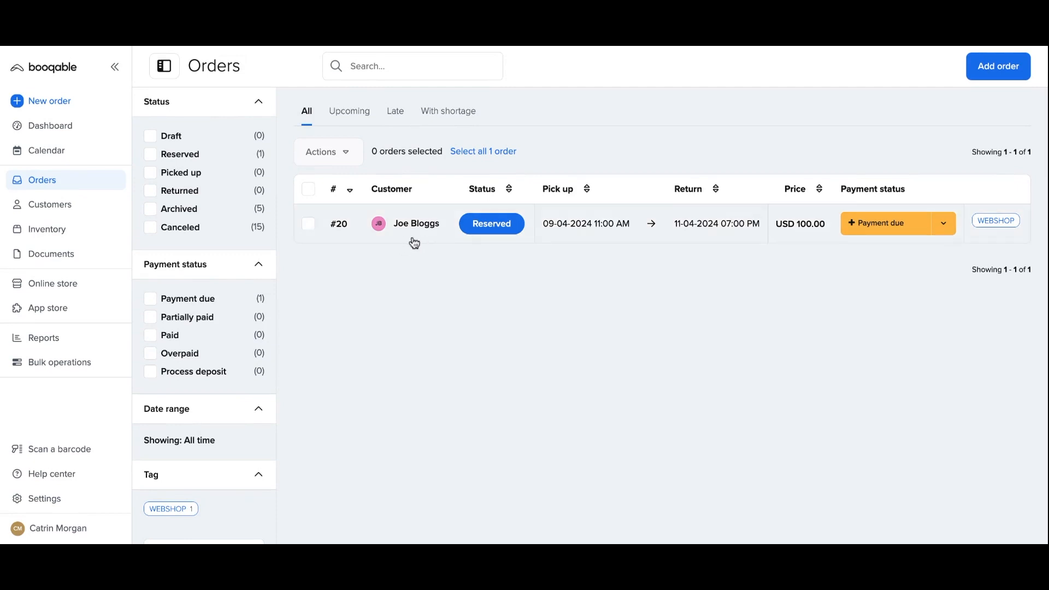
Open the customer's profile from order #20 and scroll up to the Information tab.
click(414, 241)
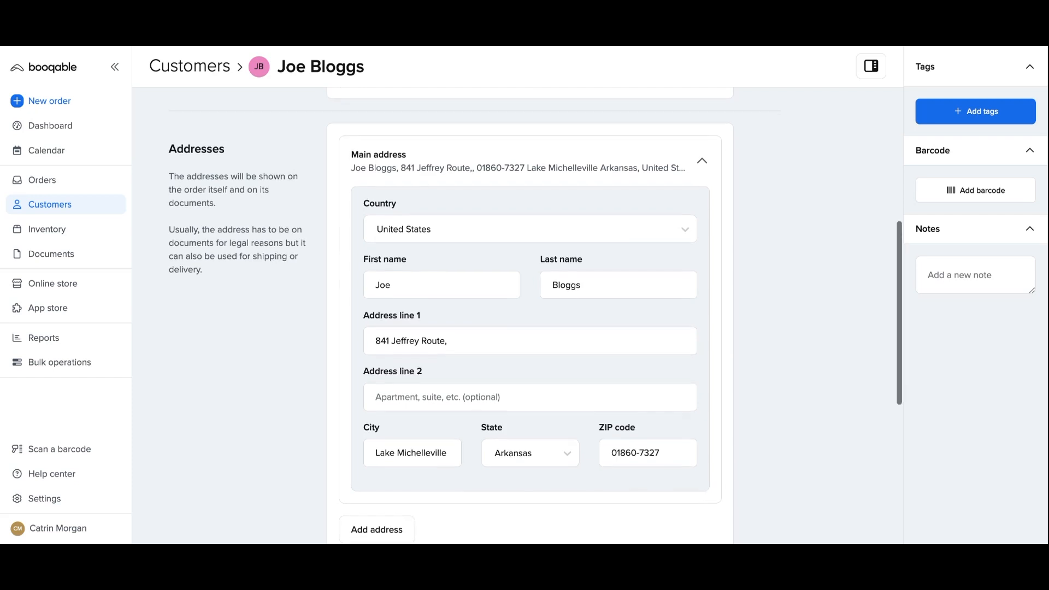
scroll(432, 484, up, 3)
scroll(257, 201, up, 5)
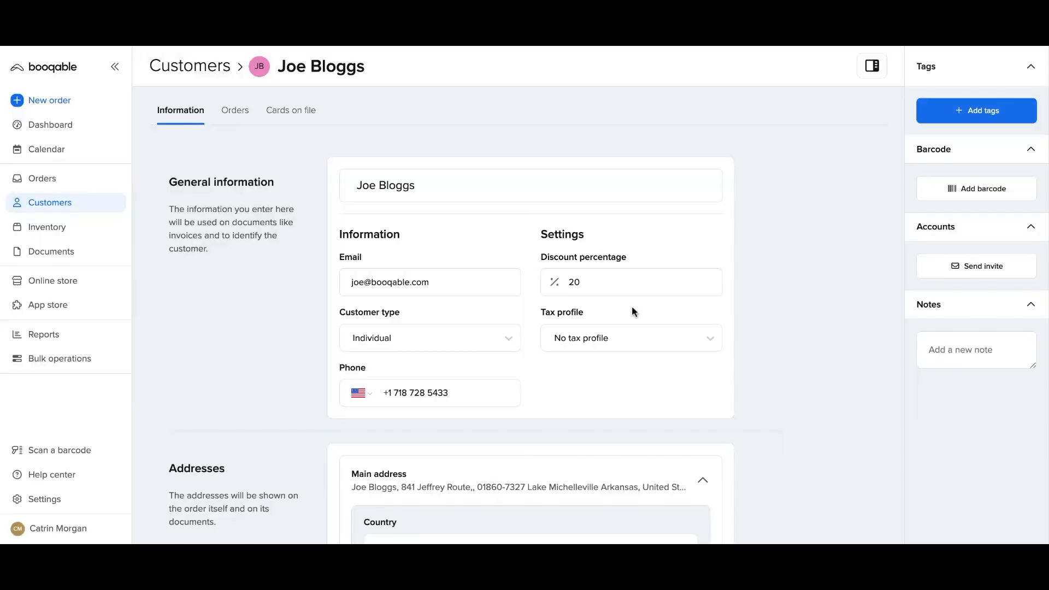
Send an account invite with the customer's full name and e-mail, then add the Classic Copper Cutlery Set to the cart.
click(928, 271)
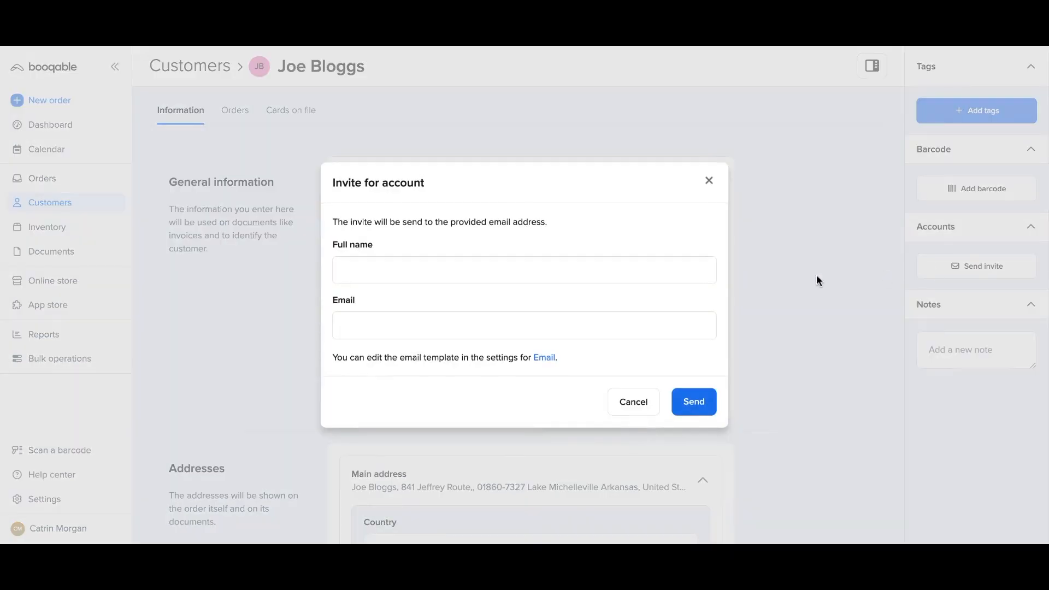
click(597, 259)
text(Joe Bloggs)
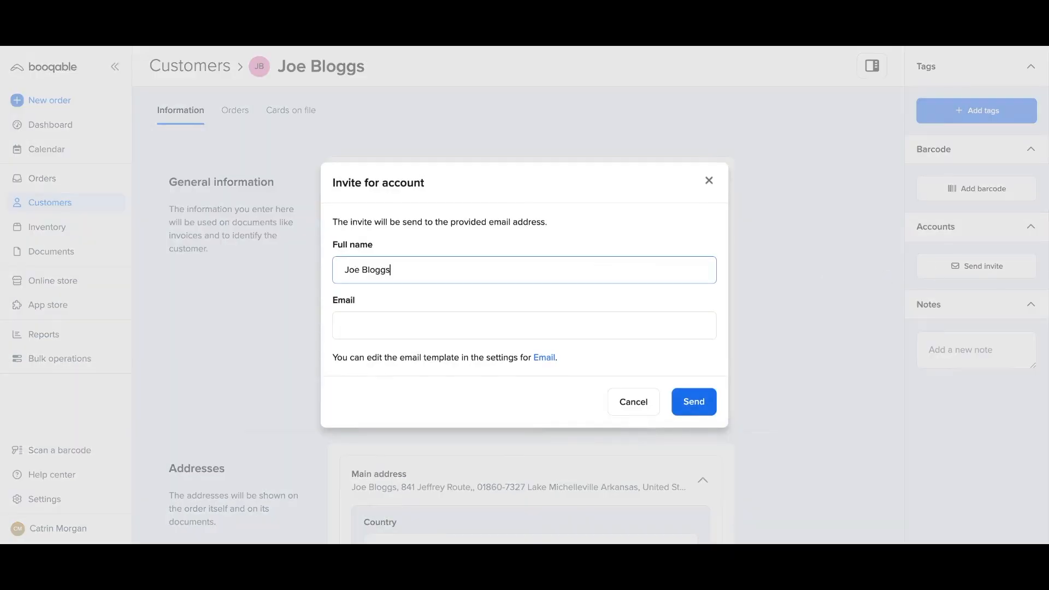
click(501, 323)
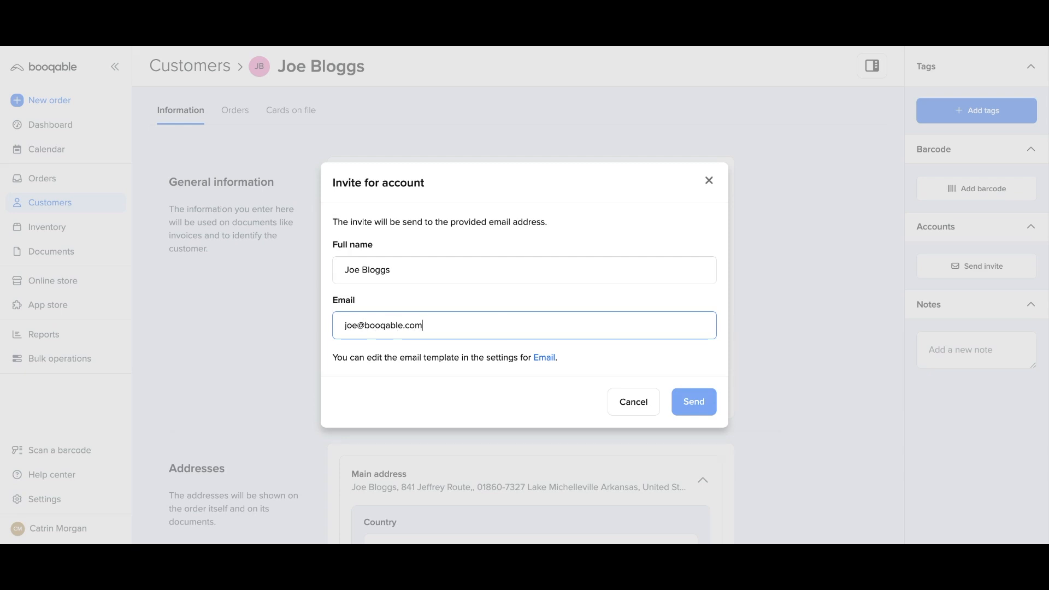
click(577, 347)
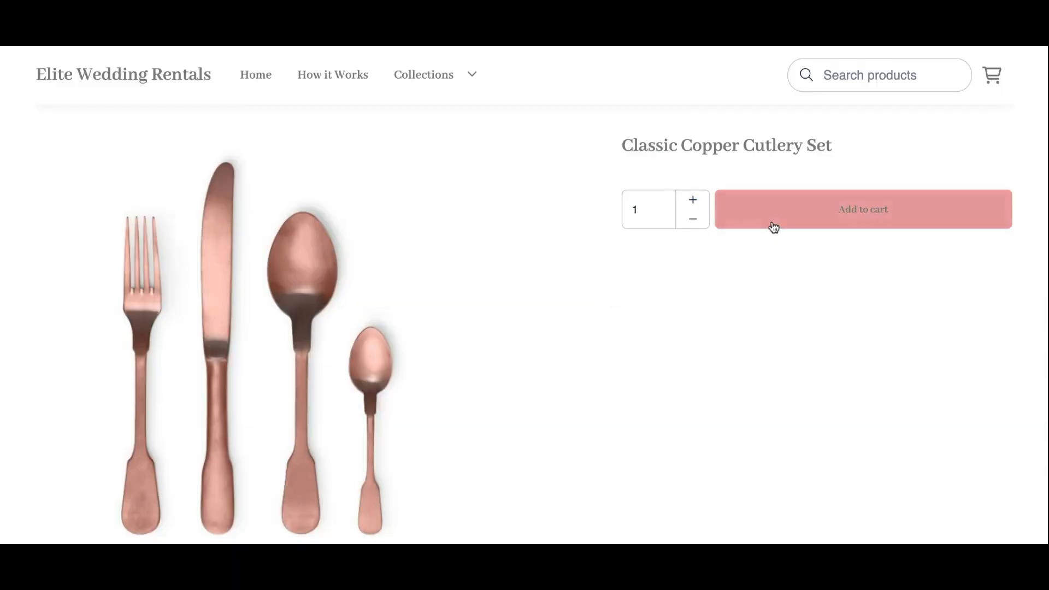
click(774, 226)
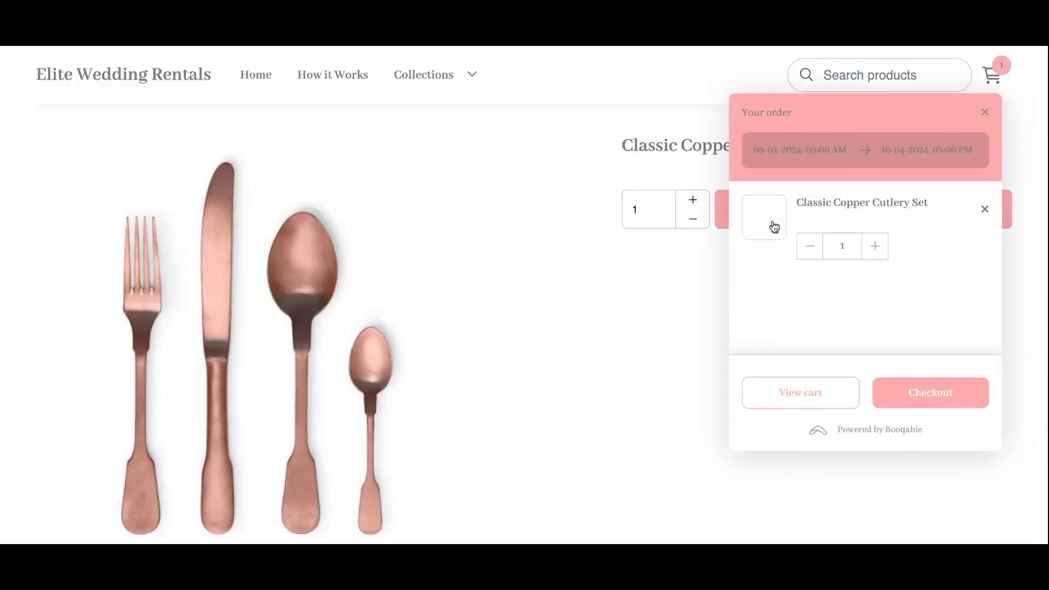
Proceed to checkout with the Classic Copper Cutlery Set in the cart.
click(899, 393)
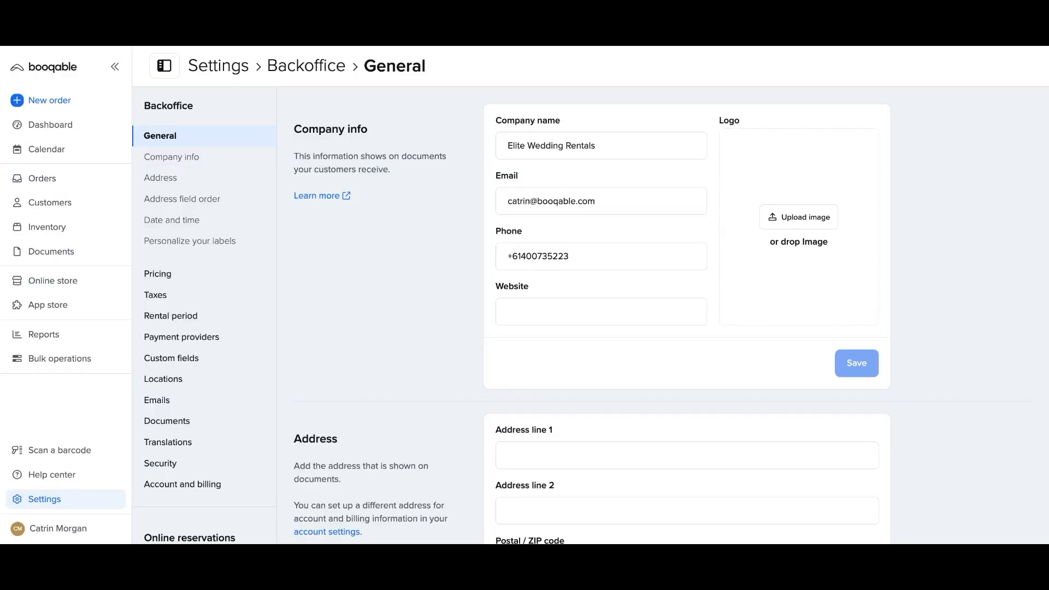
In Checkout settings, toggle 'New accounts need to verify email' off and back on, then save.
scroll(146, 375, down, 3)
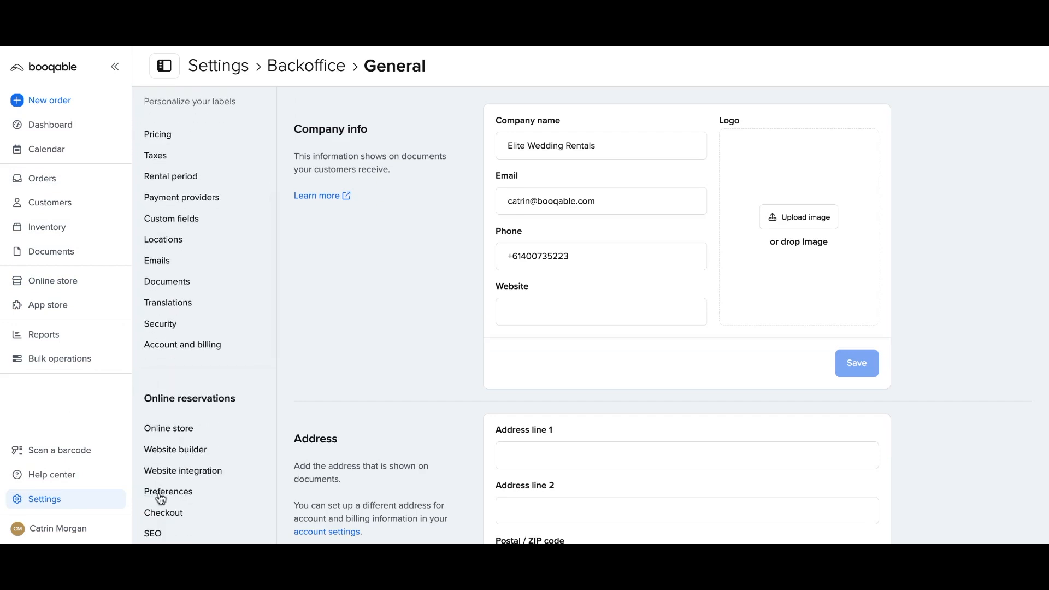
click(163, 513)
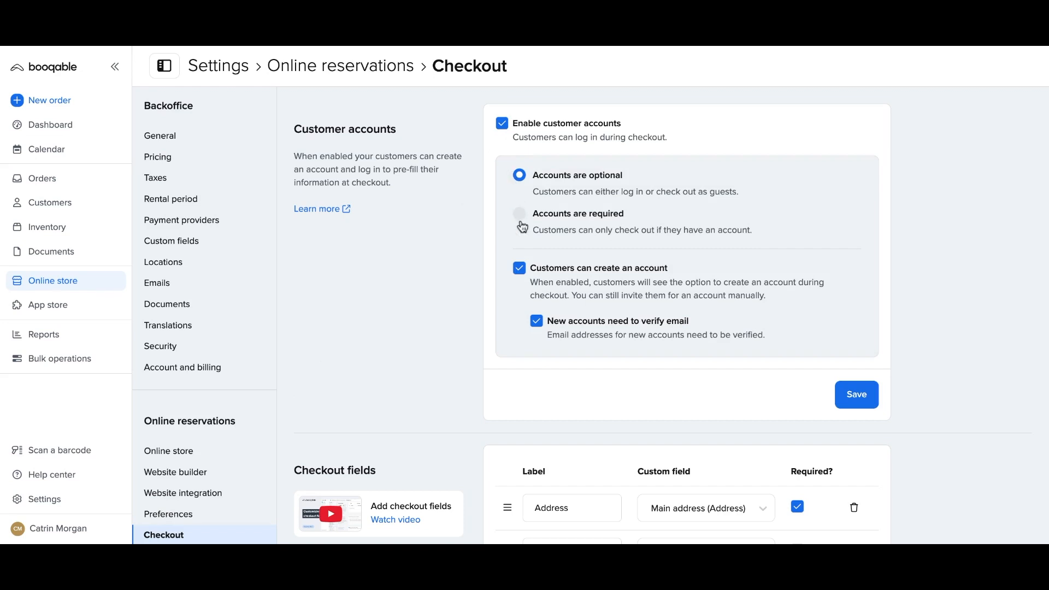
click(537, 326)
click(537, 325)
click(846, 399)
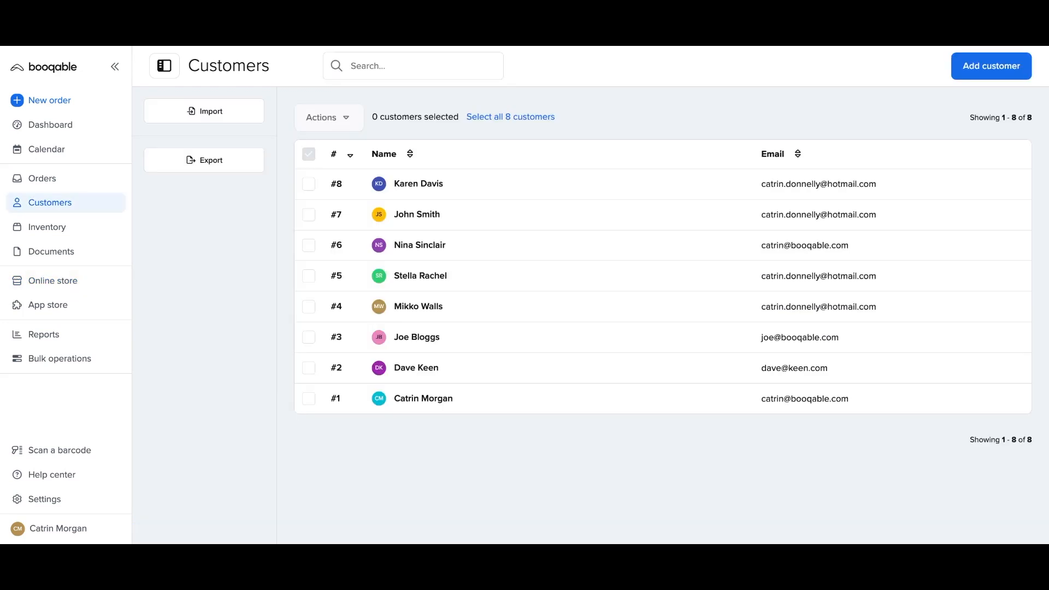
Select customers #6, #4, #1 and #3 in the Customers list.
click(308, 245)
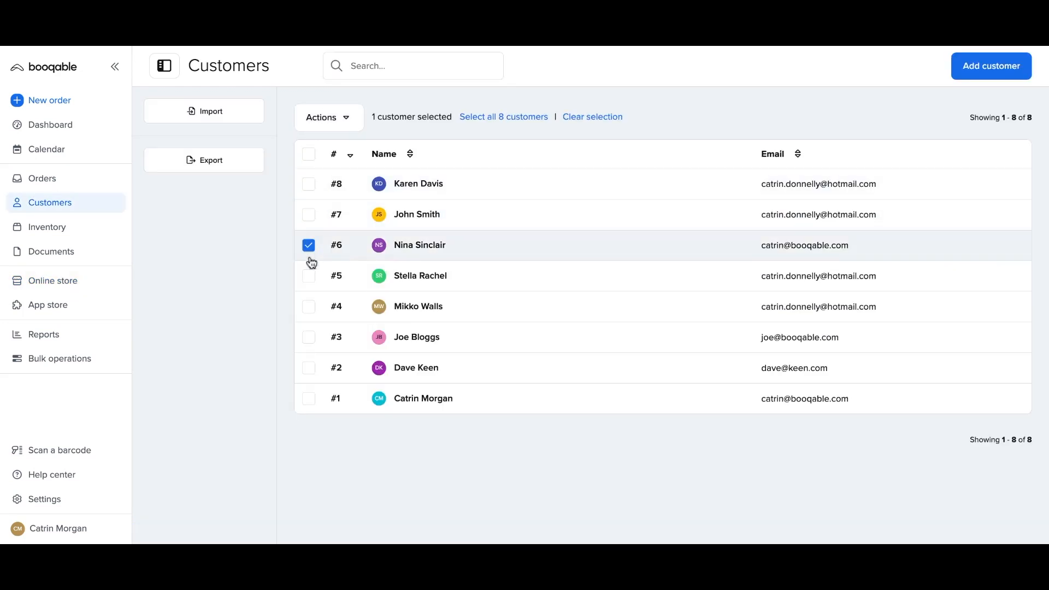
click(309, 305)
click(310, 398)
click(310, 340)
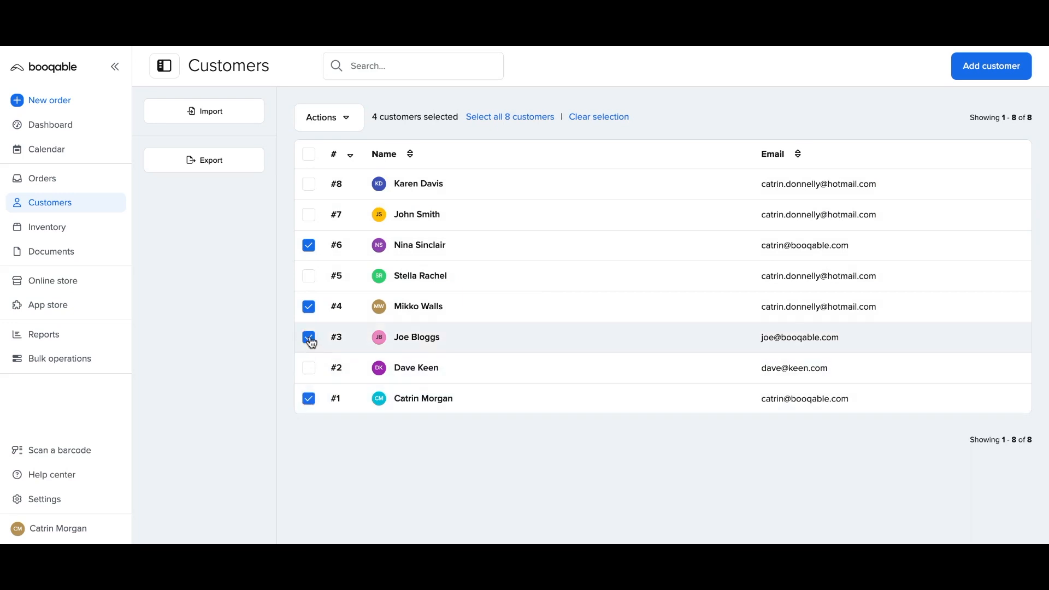
Create a 'Loyalty member' tag and add it to the four selected customers.
click(336, 125)
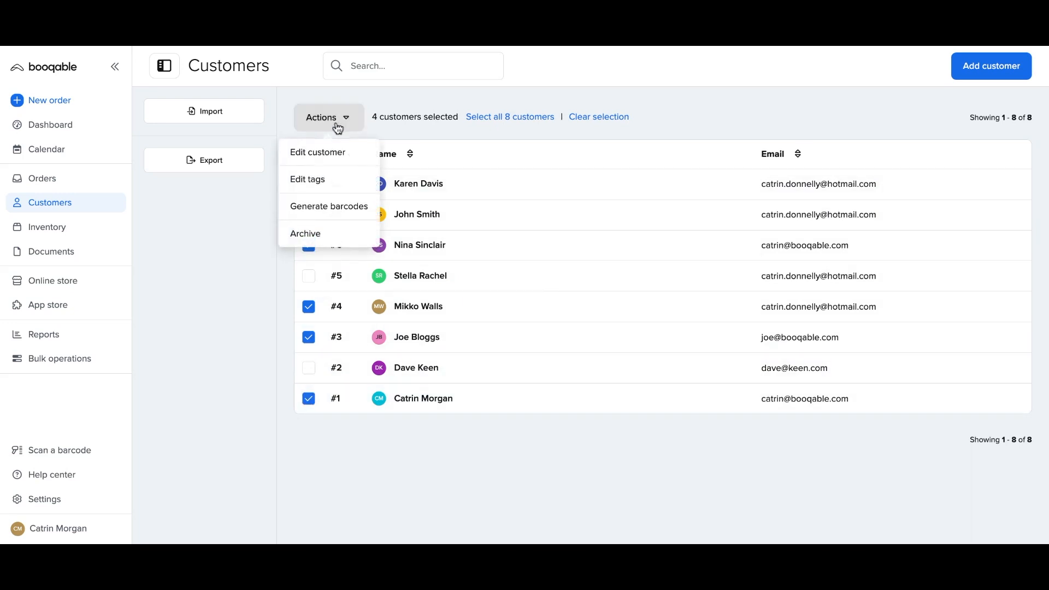
click(337, 182)
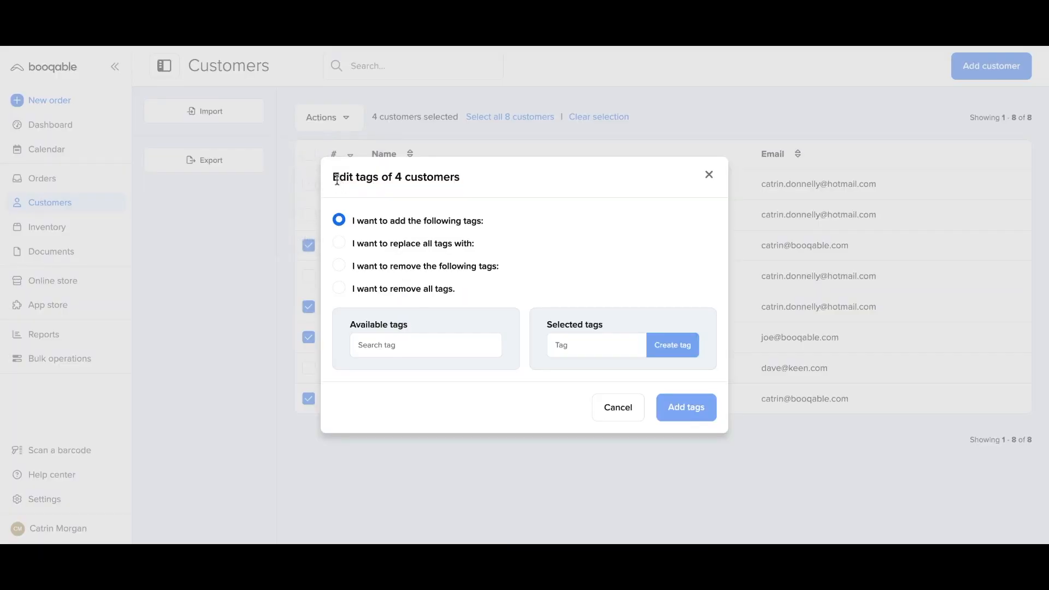
click(387, 349)
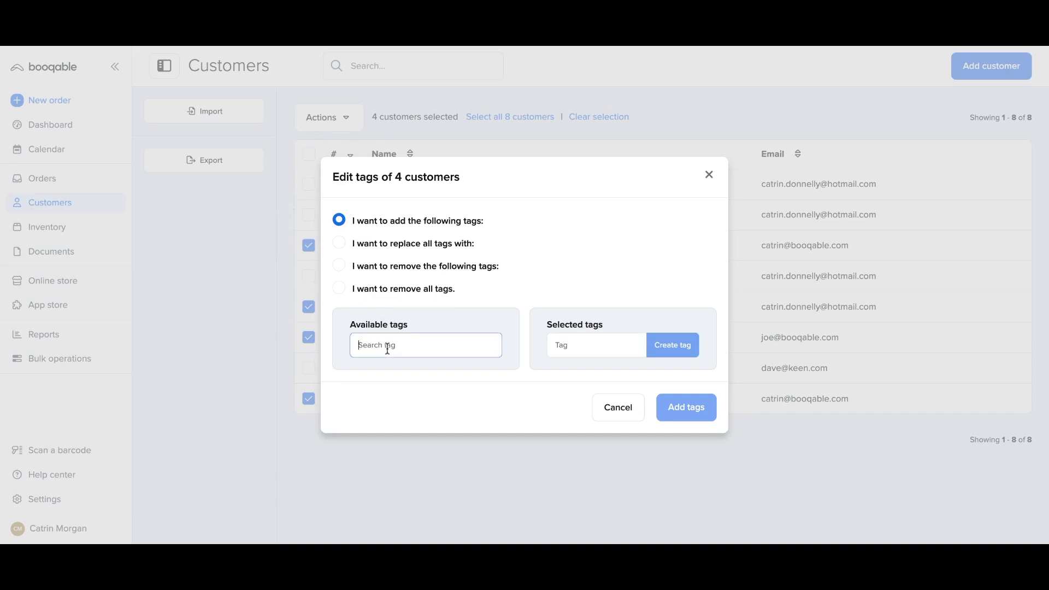
click(565, 345)
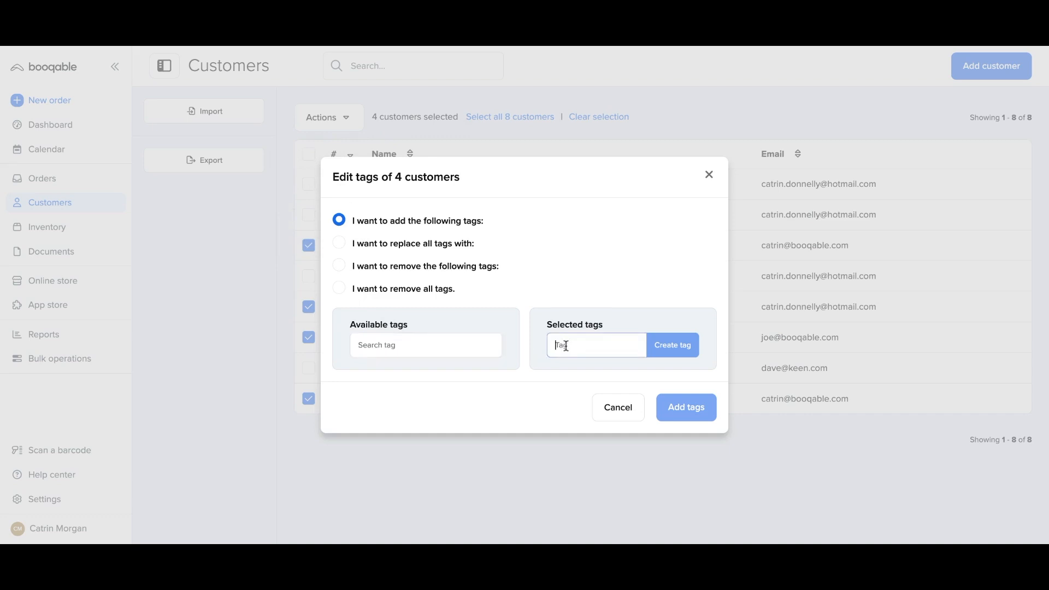
text(Loyal)
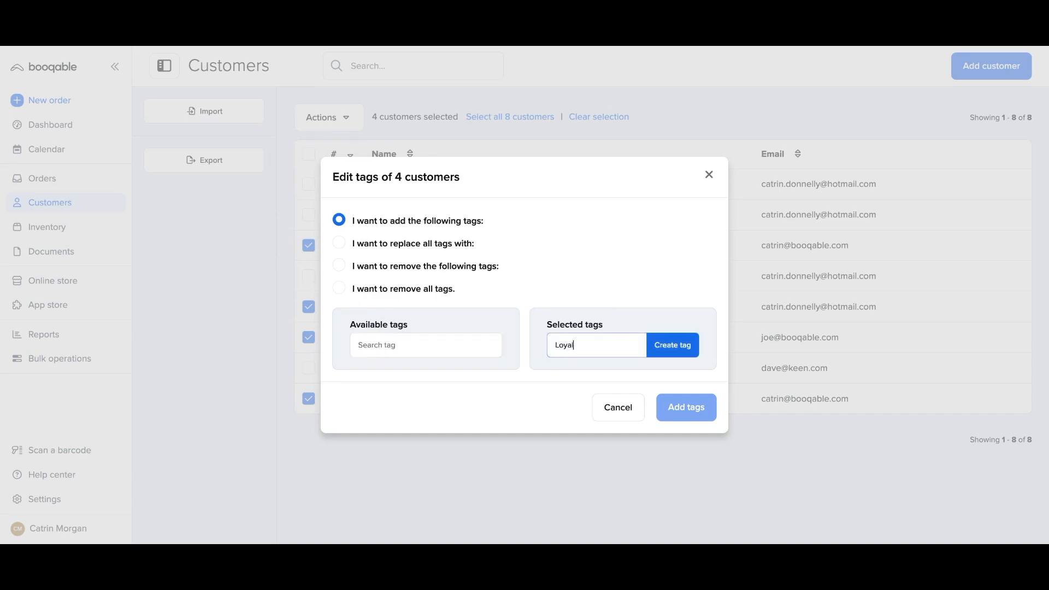
text(ty member)
click(663, 353)
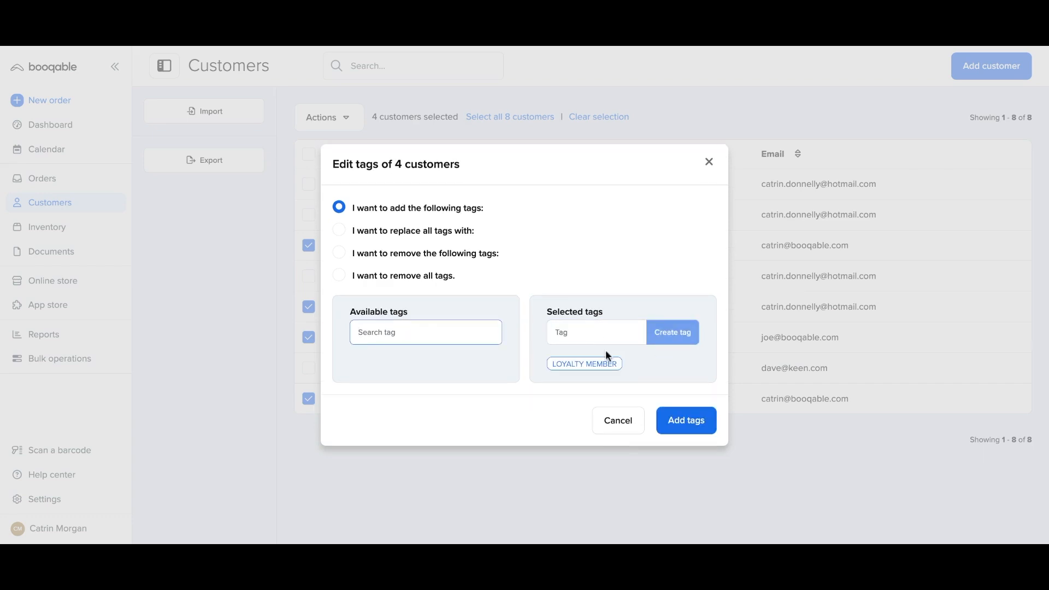
click(670, 423)
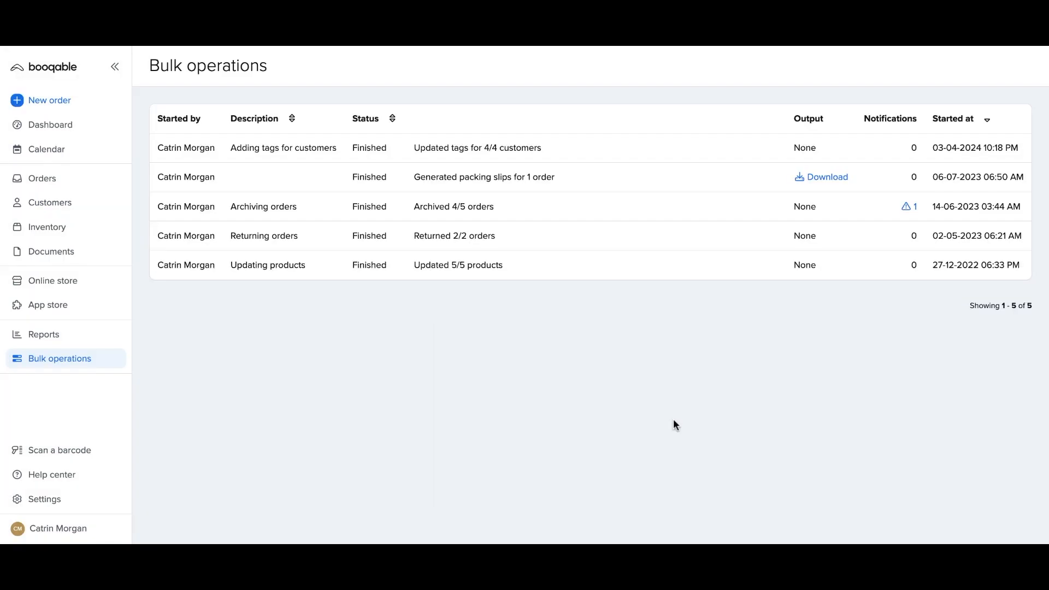
Filter the Customers list by the LOYALTY MEMBER tag and open customer #3's profile.
click(80, 206)
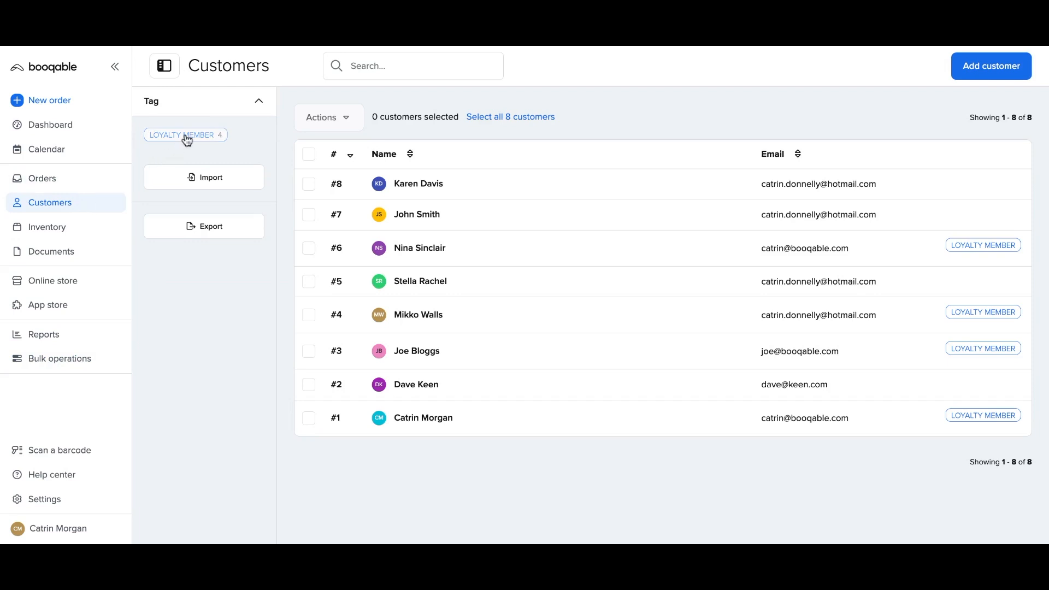
click(187, 137)
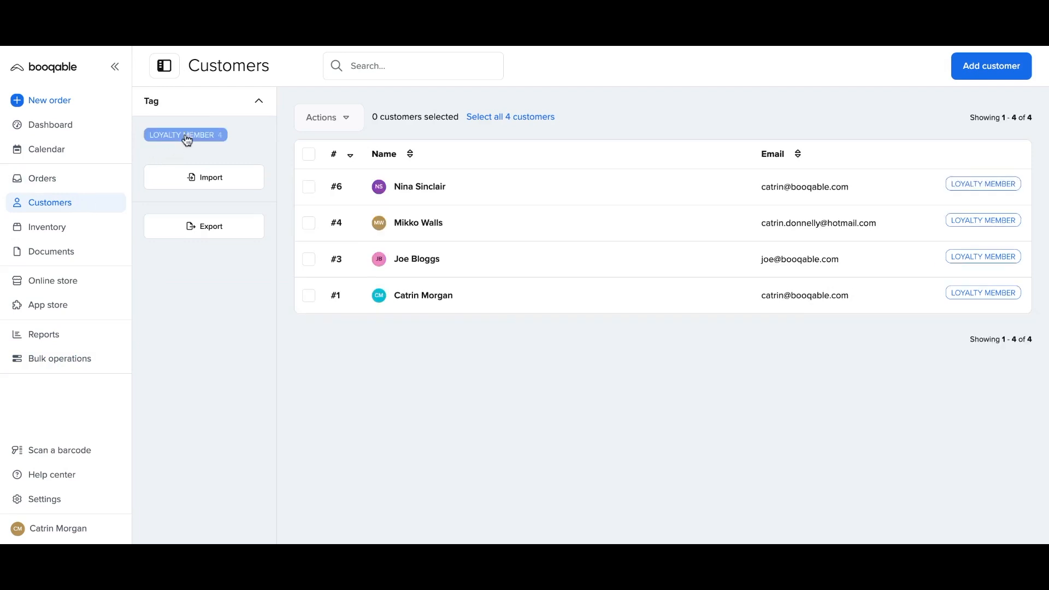
click(187, 136)
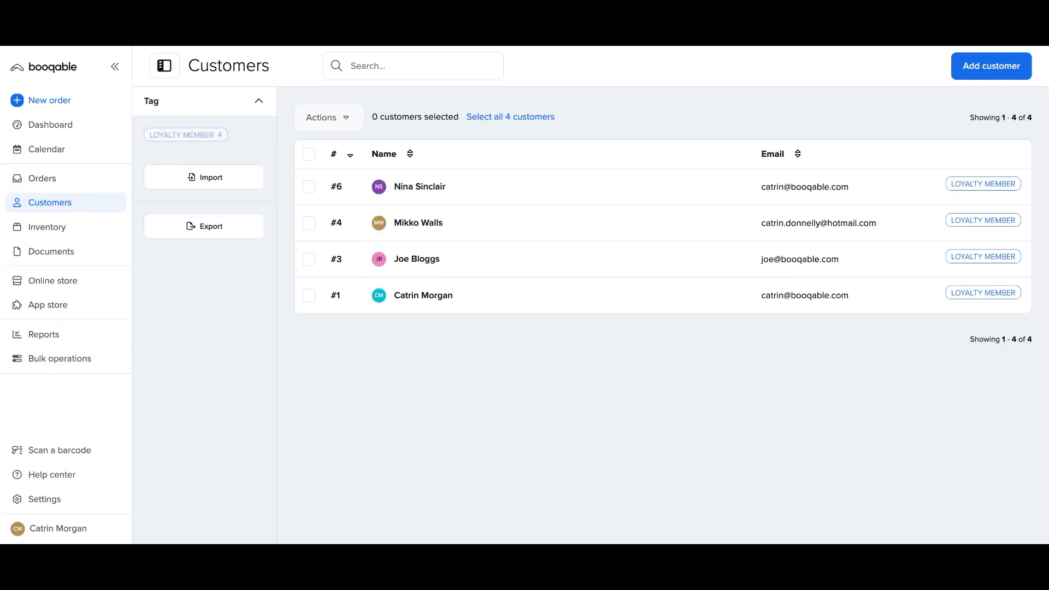
click(187, 136)
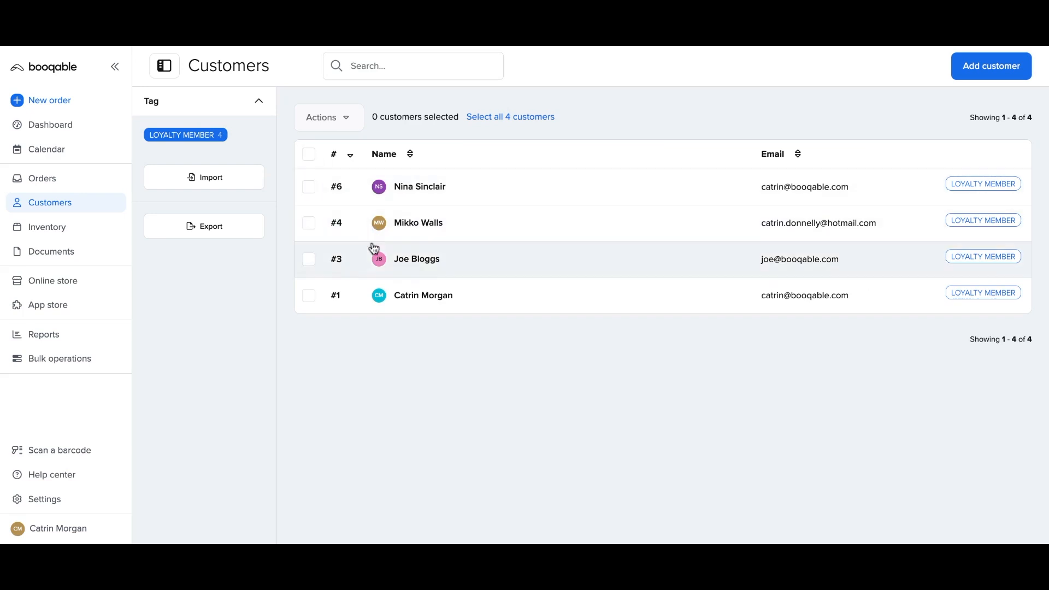
click(361, 267)
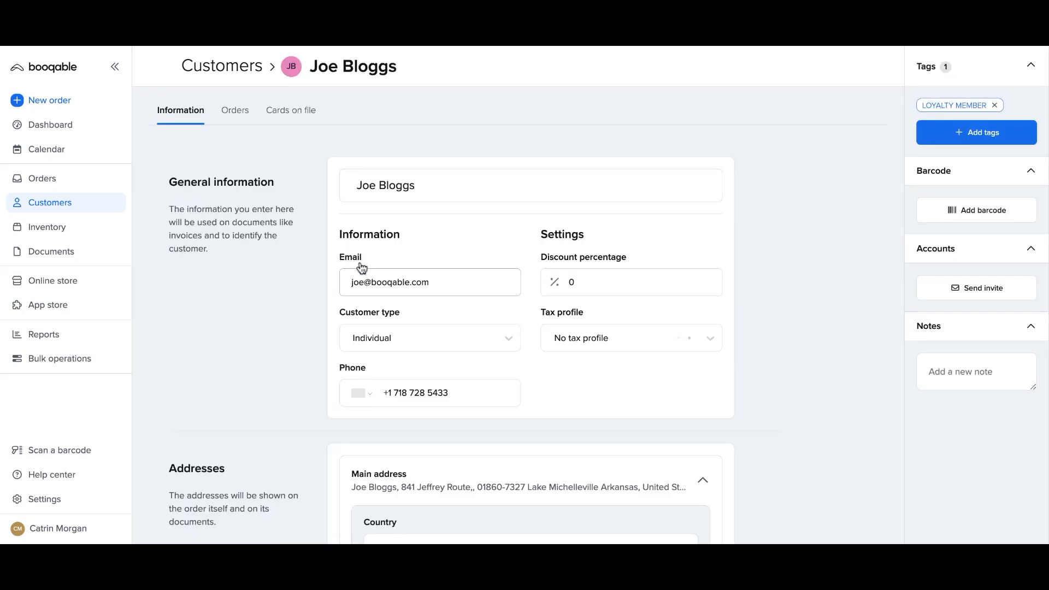
Enter 2 as customer #3's discount percentage, save, and return to the Customers list.
click(570, 282)
text(2)
scroll(576, 320, down, 12)
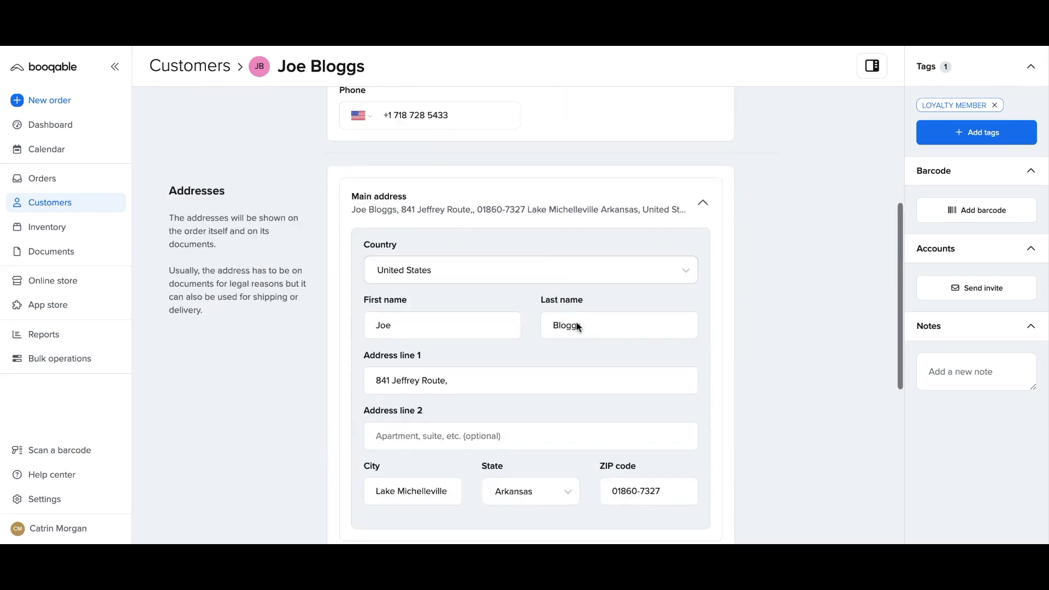
click(723, 498)
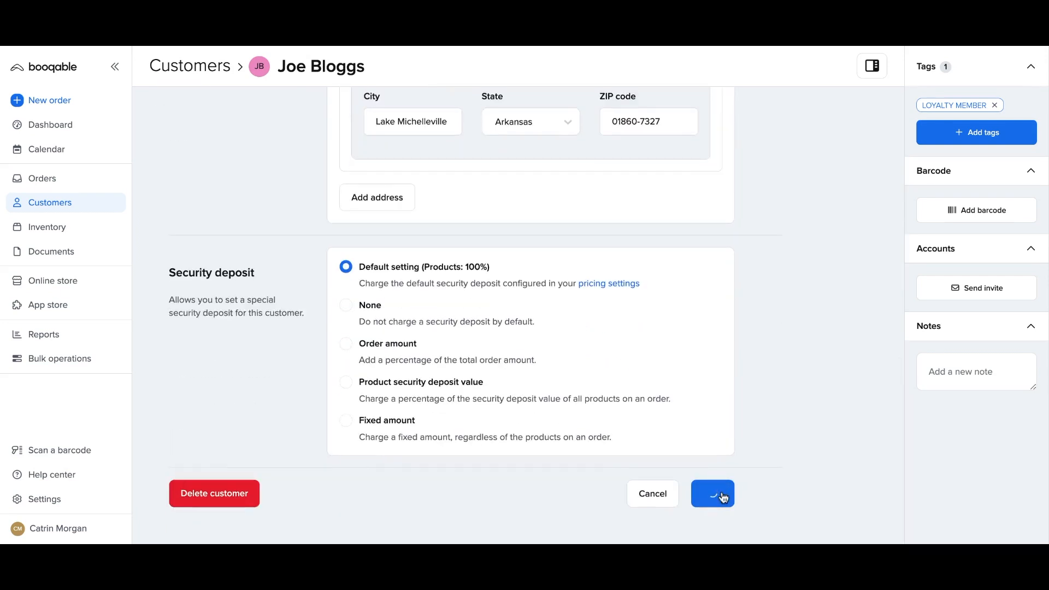
scroll(612, 385, up, 7)
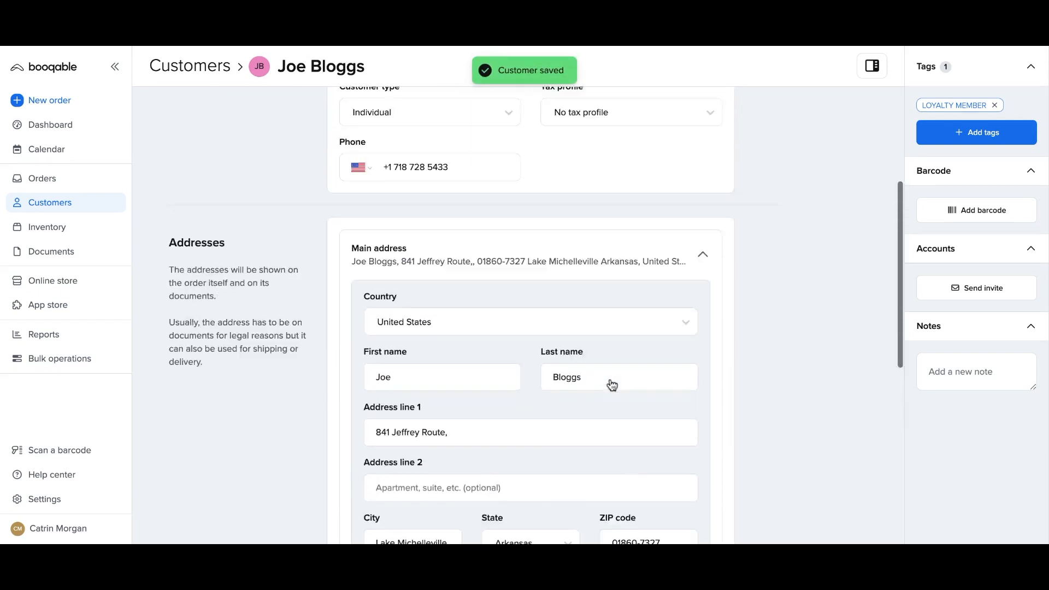
scroll(612, 385, up, 5)
click(106, 208)
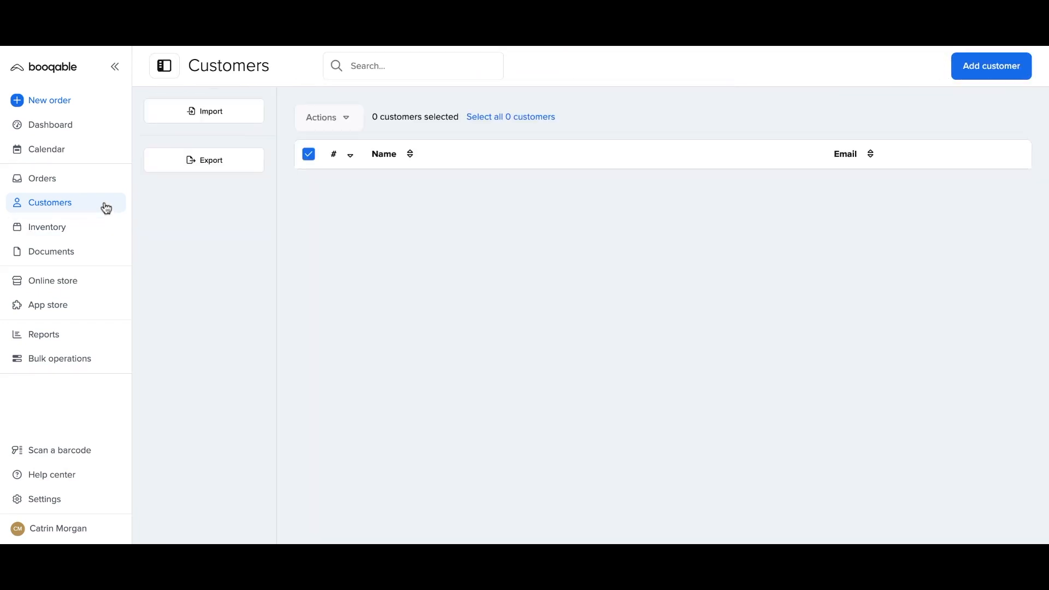
Filter by LOYALTY MEMBER, select all four customers and open the bulk Edit customer form.
click(214, 136)
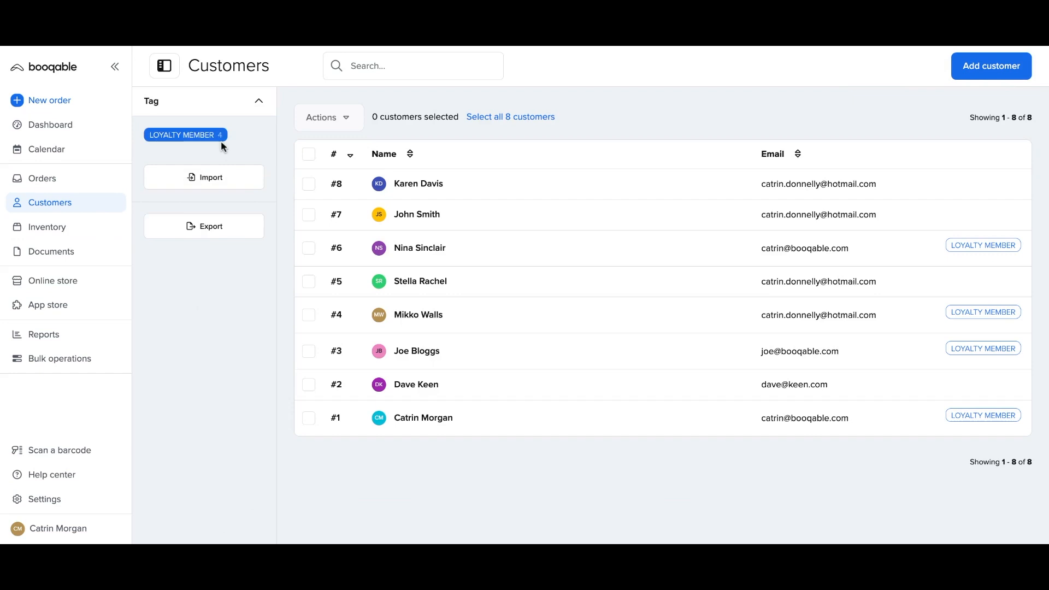
click(309, 155)
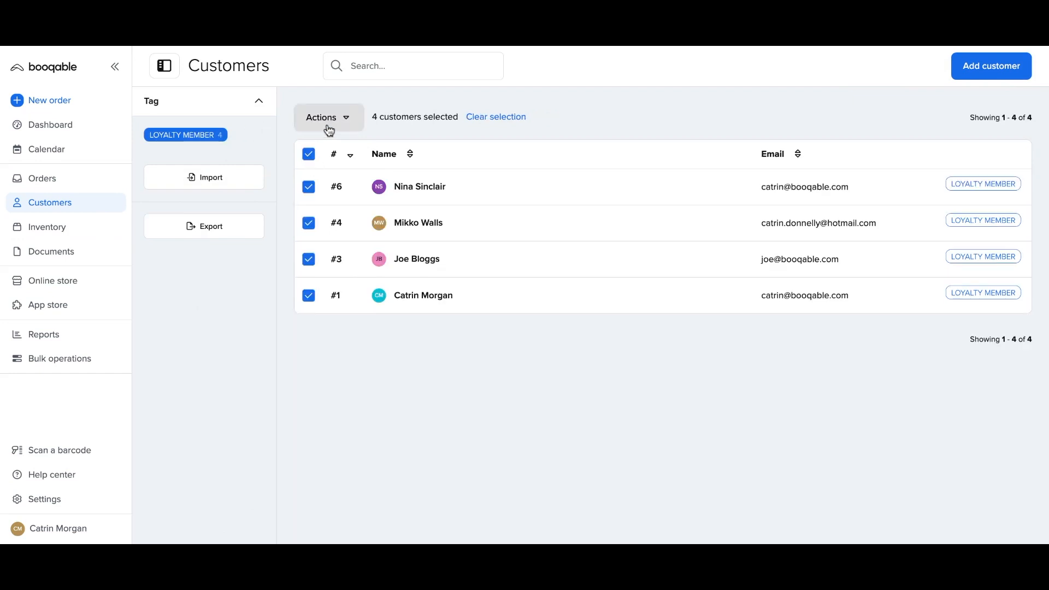
click(329, 130)
click(333, 156)
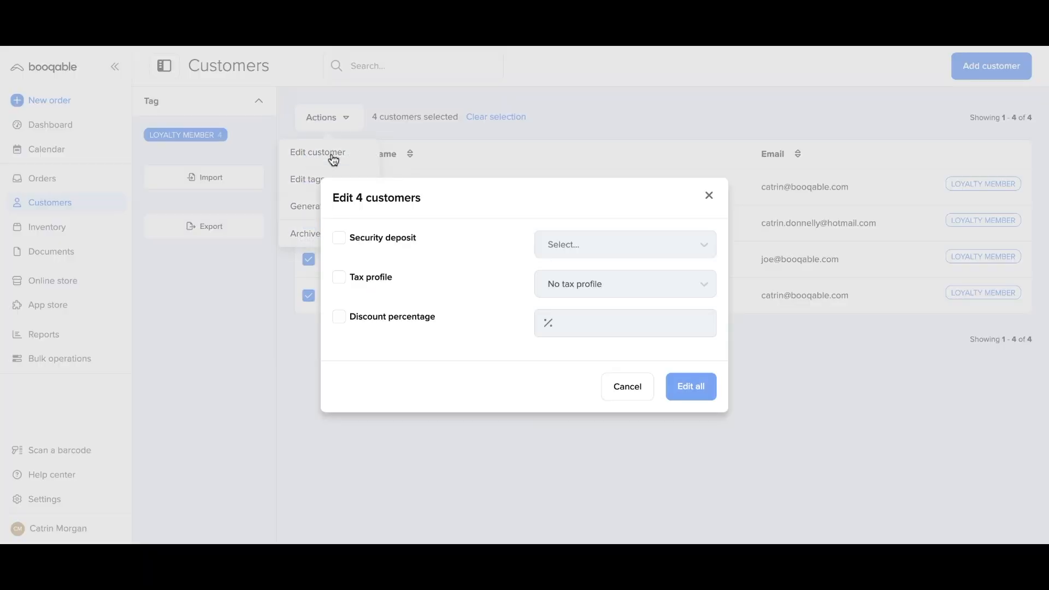
Set discount percentage 20 and security deposit None for all four, then return to Customers.
click(372, 317)
click(549, 322)
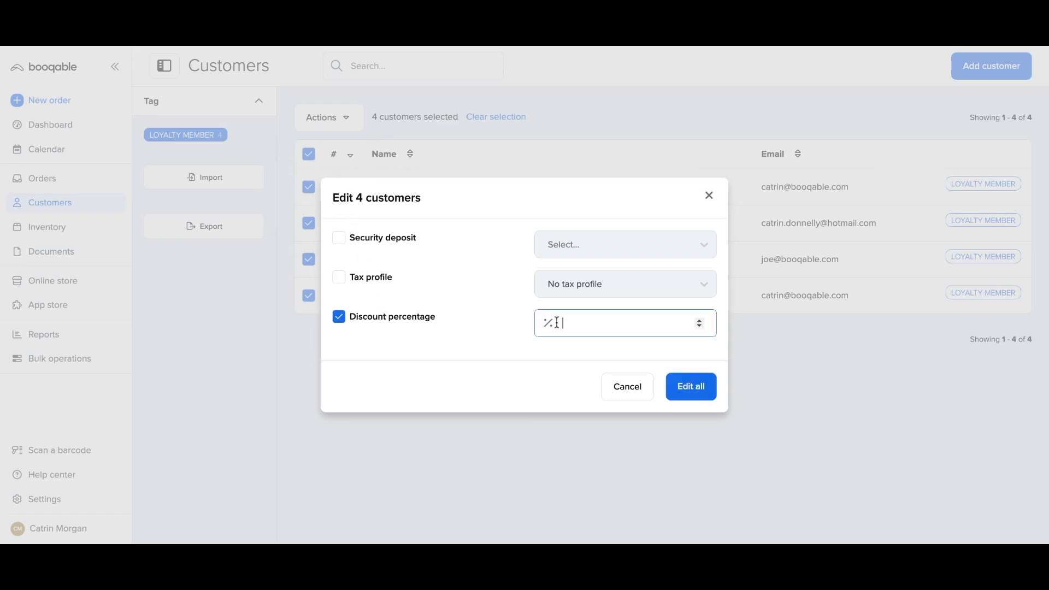
text(20)
click(702, 245)
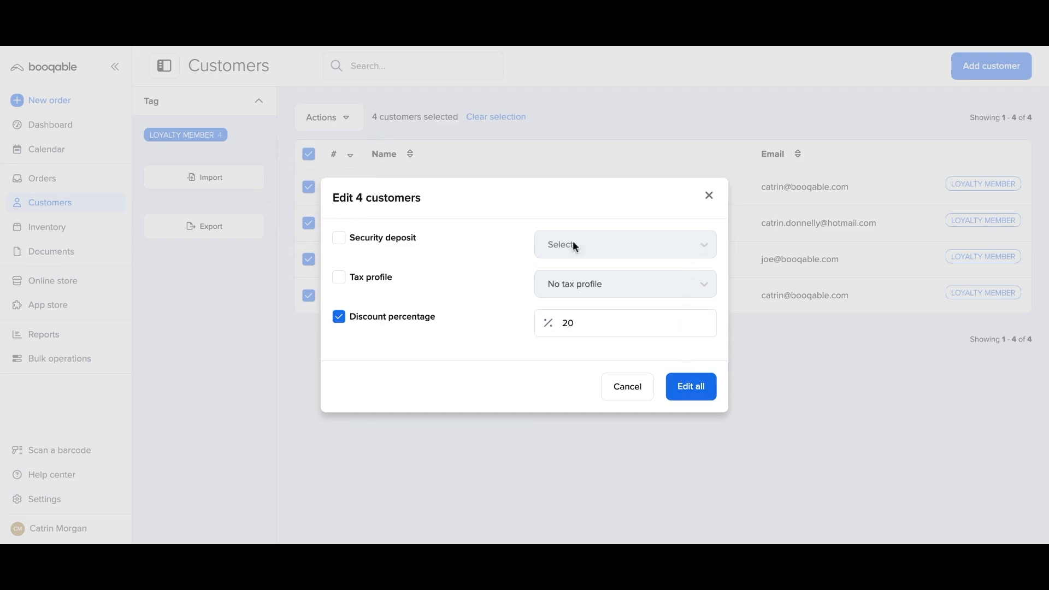
click(387, 243)
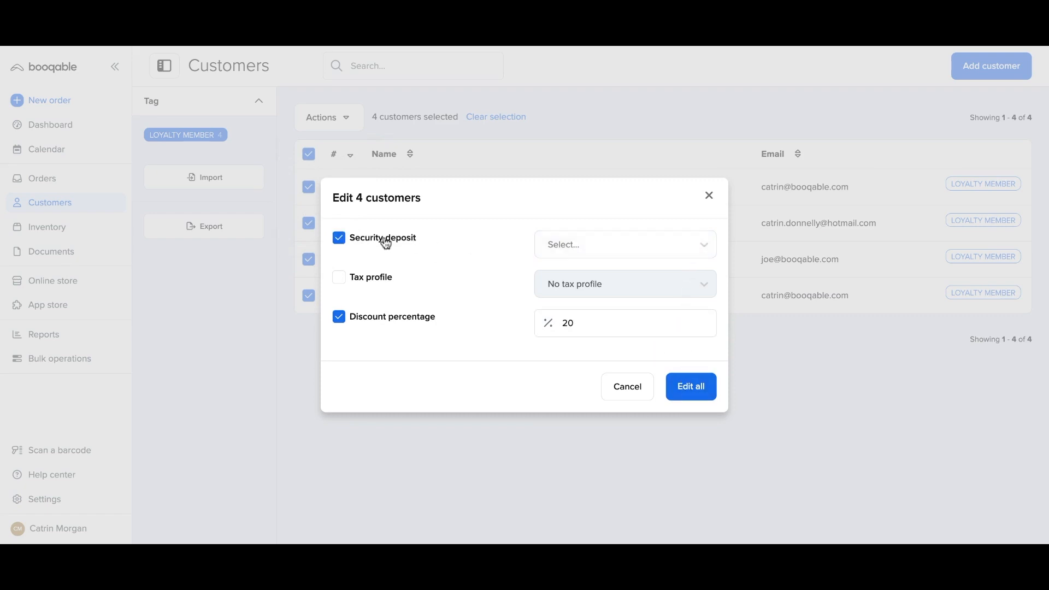
click(565, 250)
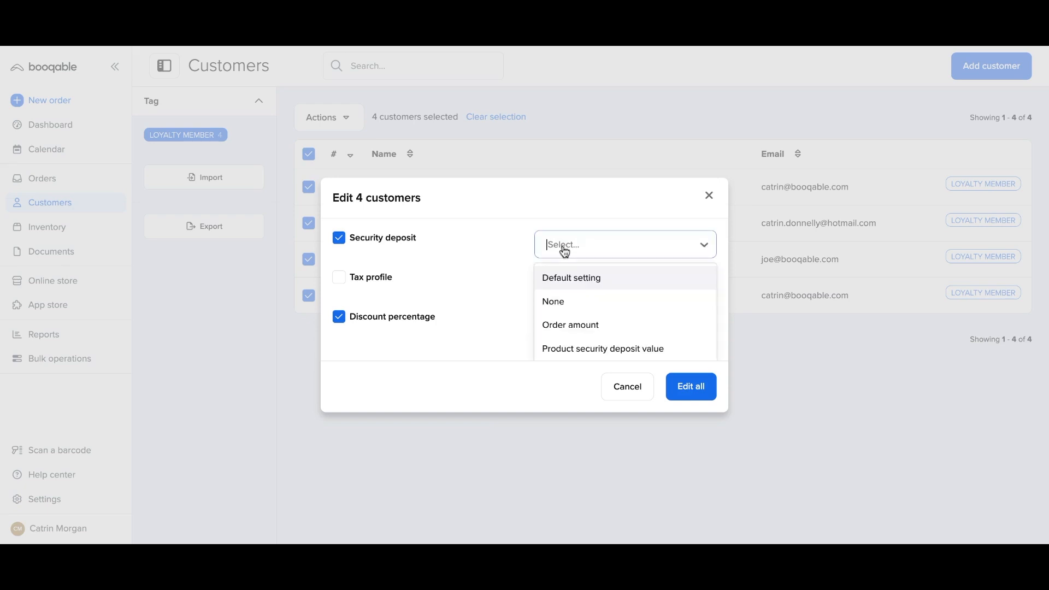
click(575, 310)
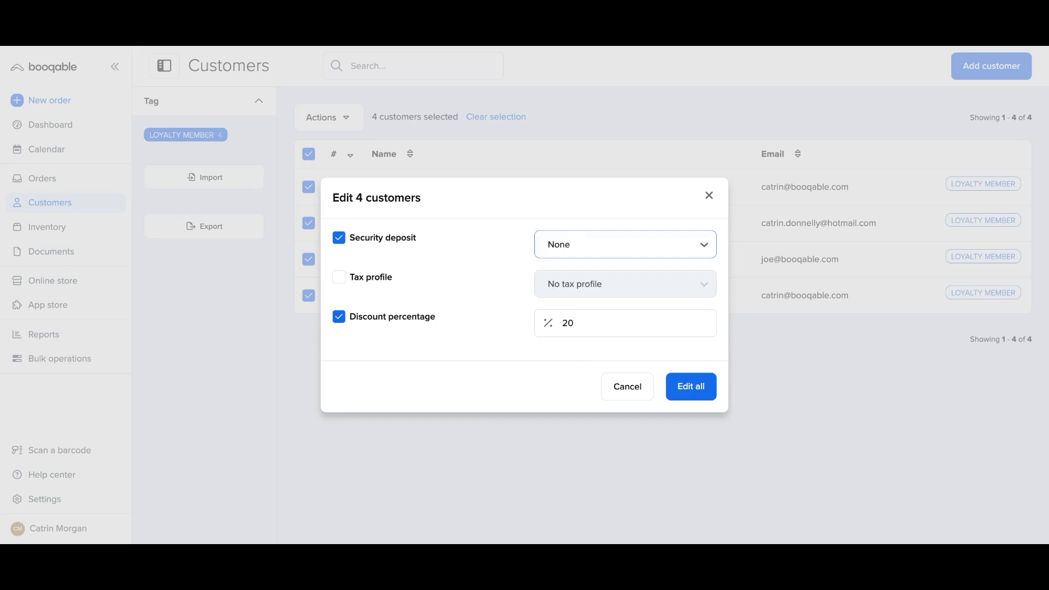
click(680, 392)
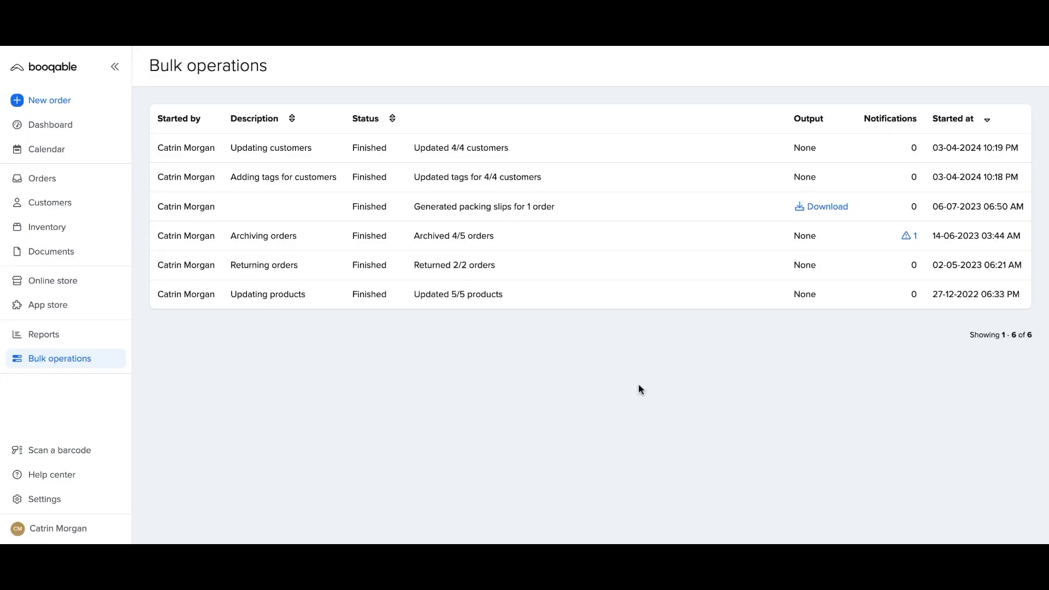
click(80, 203)
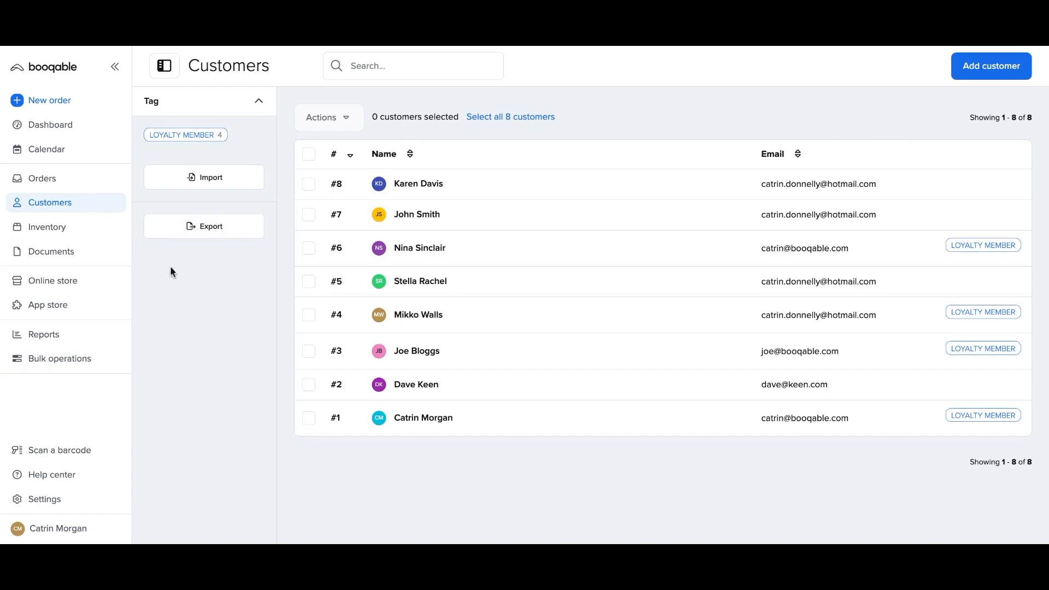
Create a new NY tag and add it to customers #7 and #2.
click(309, 216)
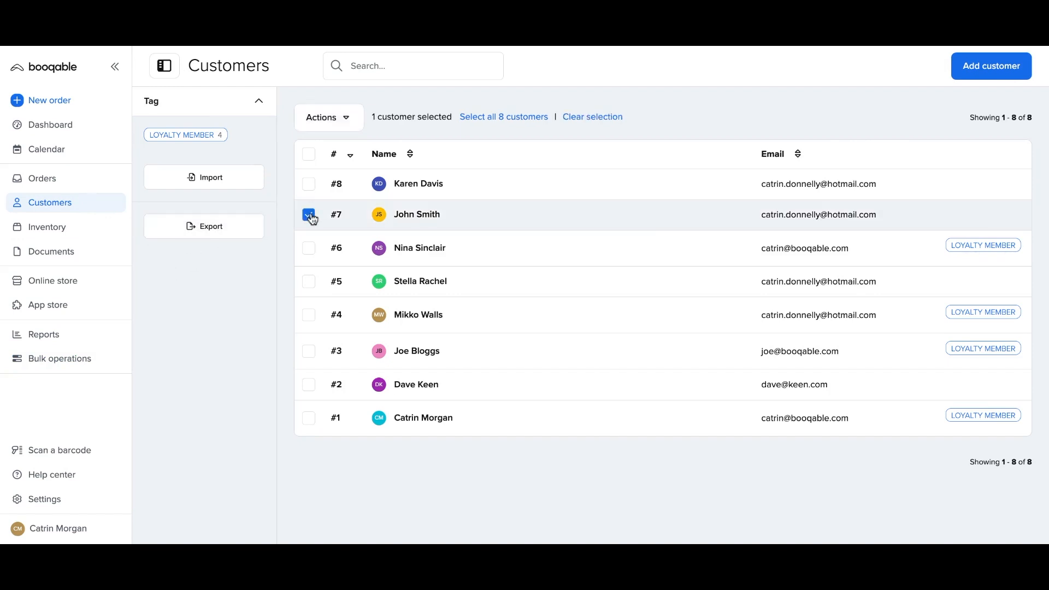
click(309, 385)
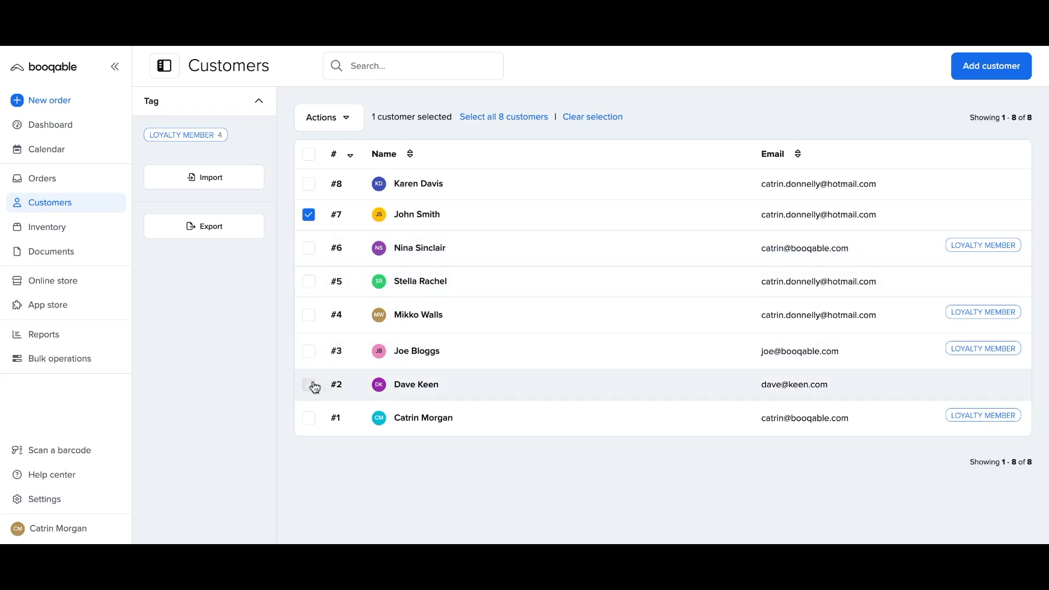
click(341, 129)
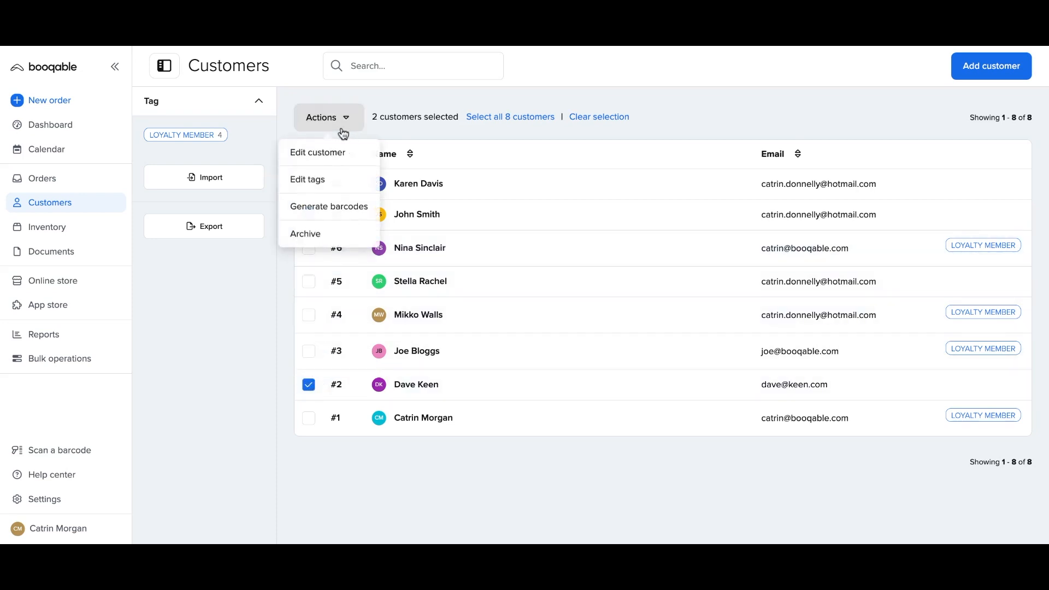
click(337, 174)
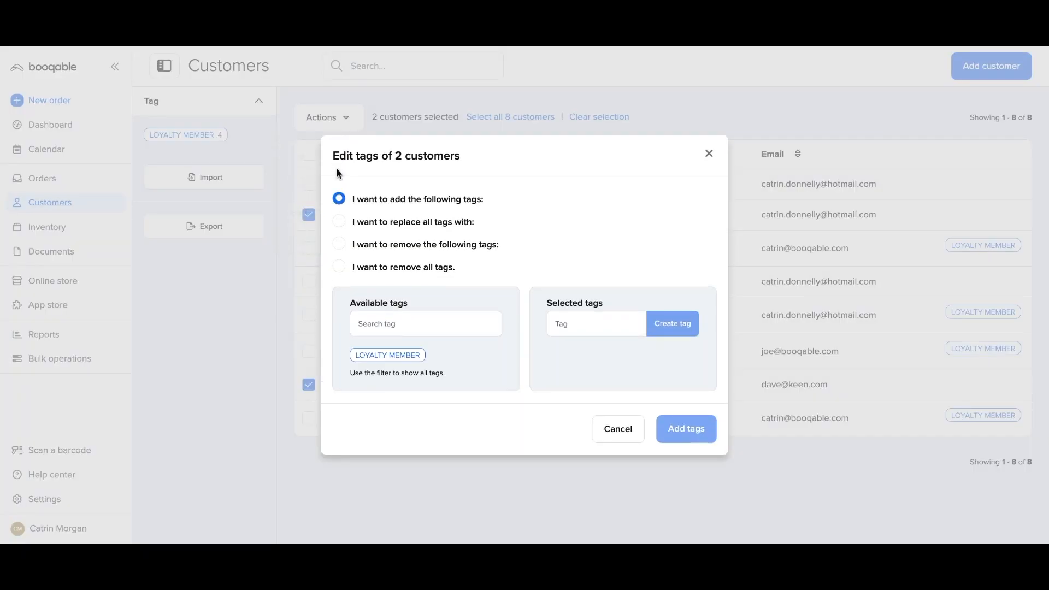
click(559, 321)
text(NY)
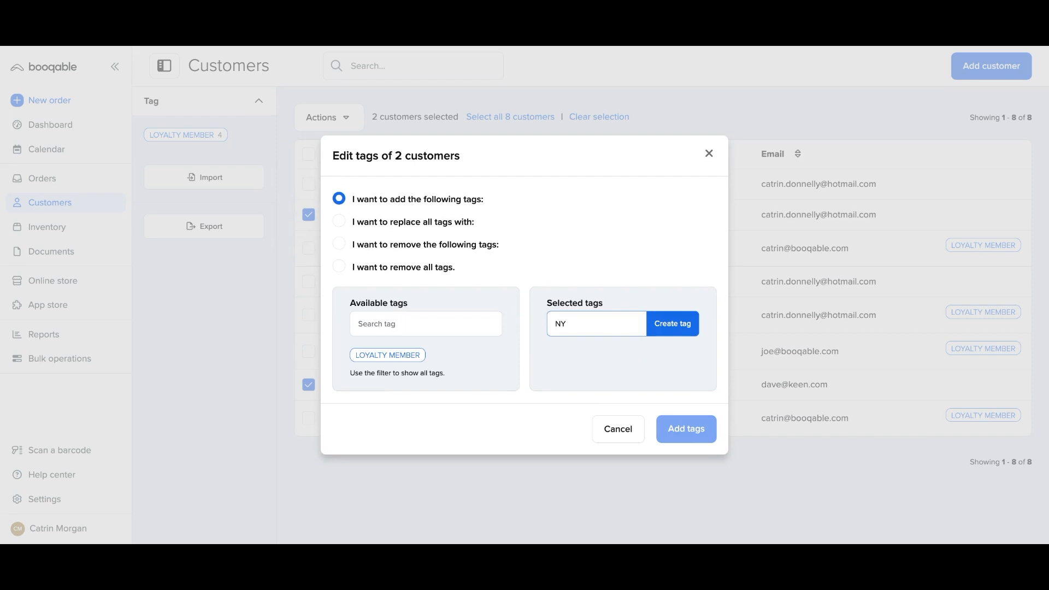
click(676, 331)
click(687, 429)
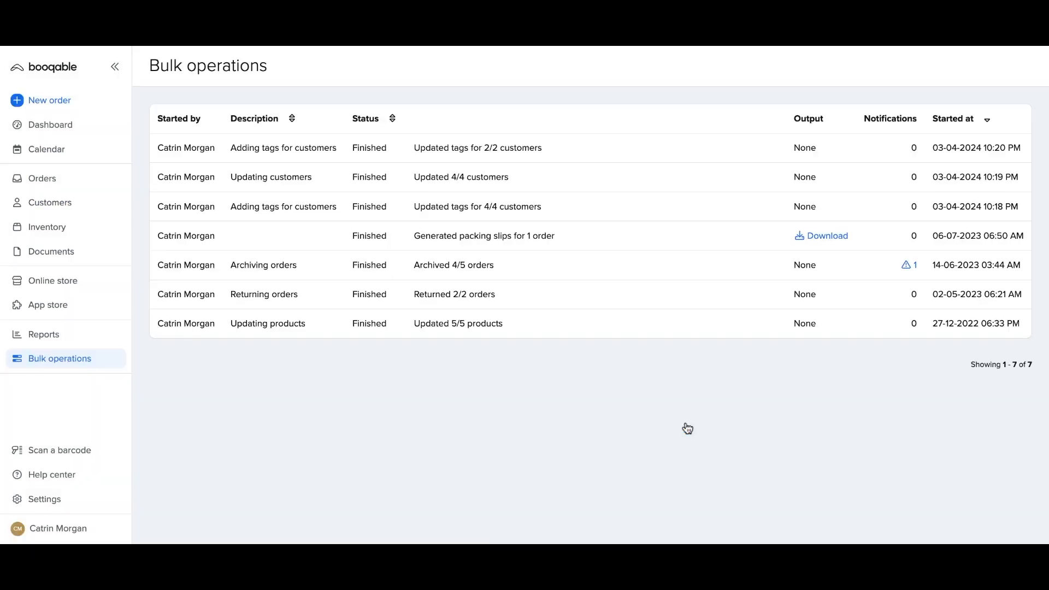
Filter customers to the NY tag, select both, and bulk-set their tax profile to NY Tax.
click(98, 214)
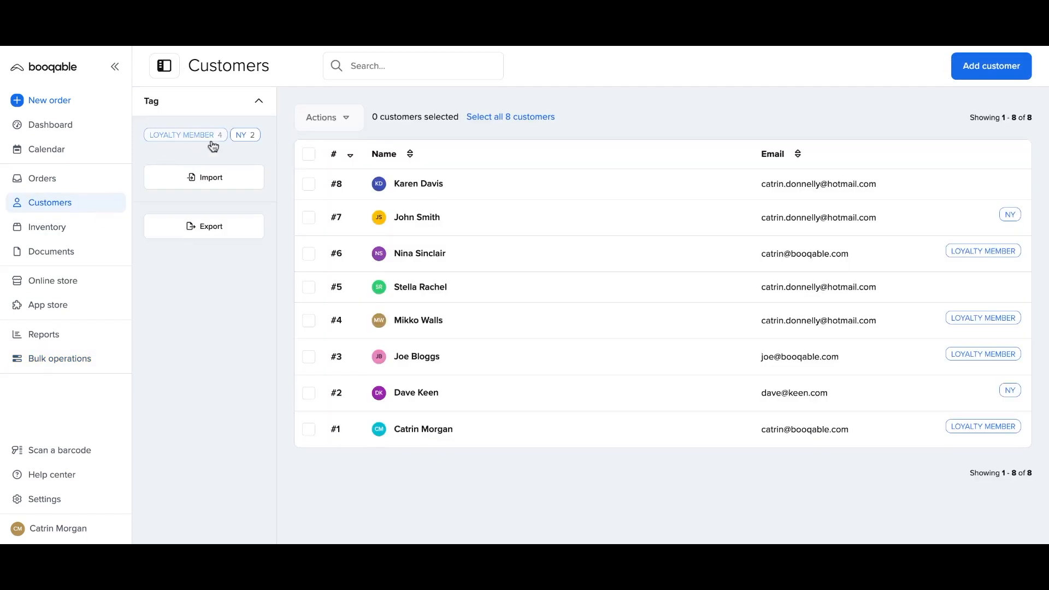
click(244, 138)
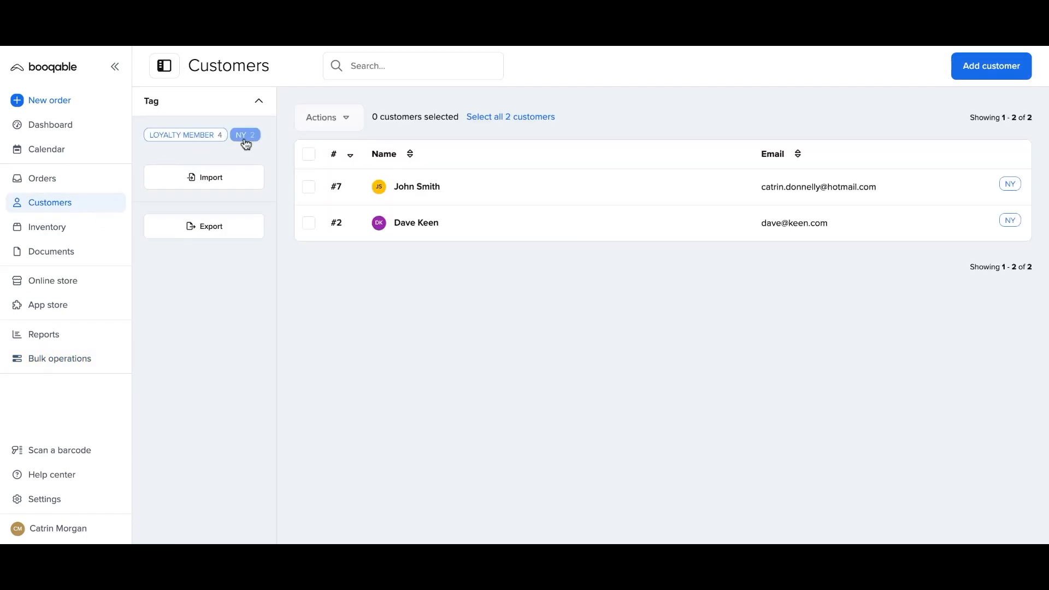
click(308, 154)
click(336, 130)
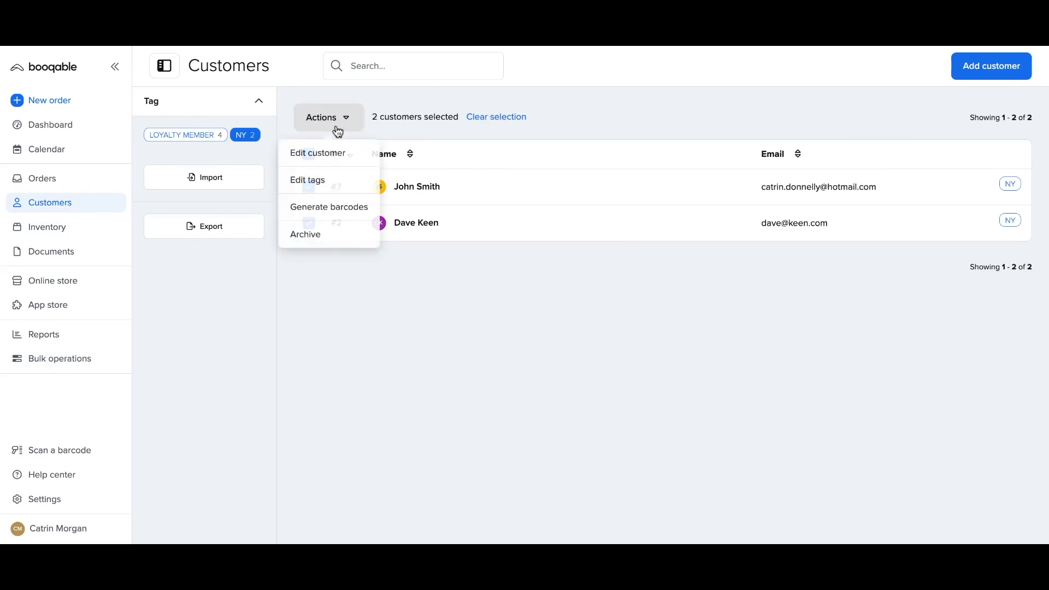
click(339, 156)
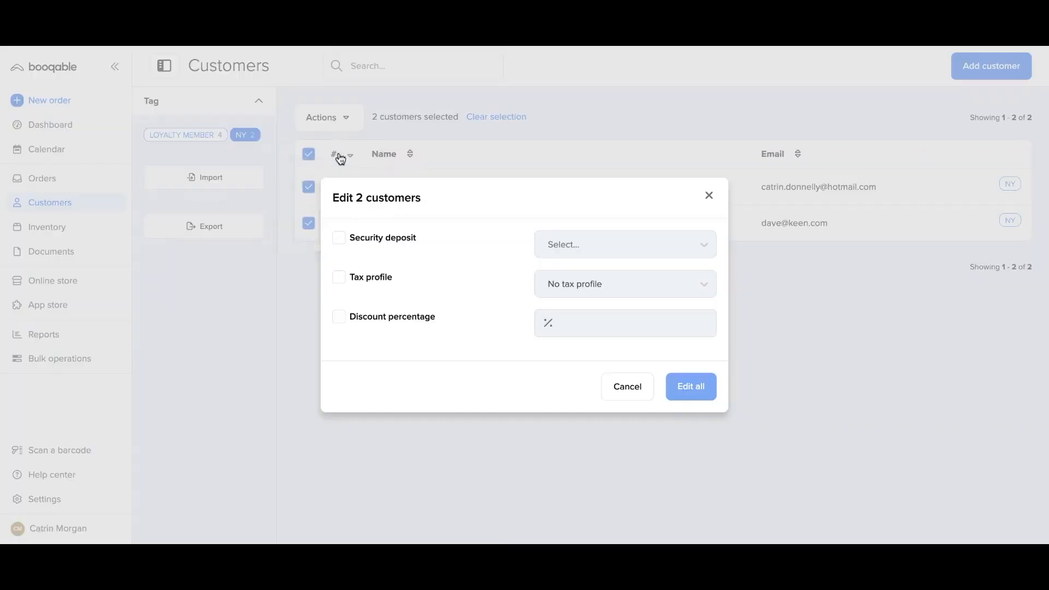
click(359, 281)
click(359, 286)
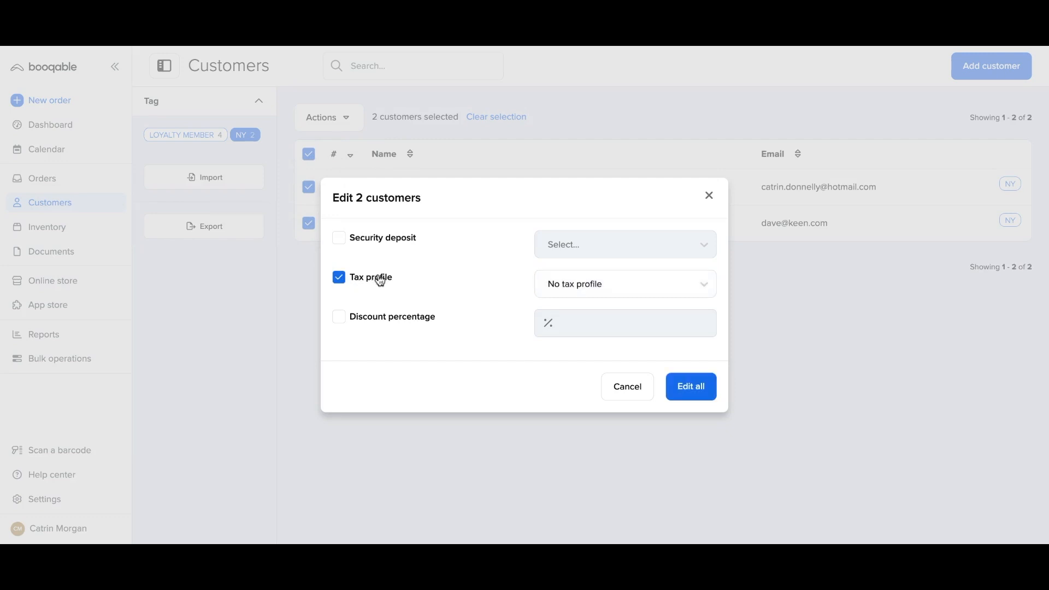
click(575, 289)
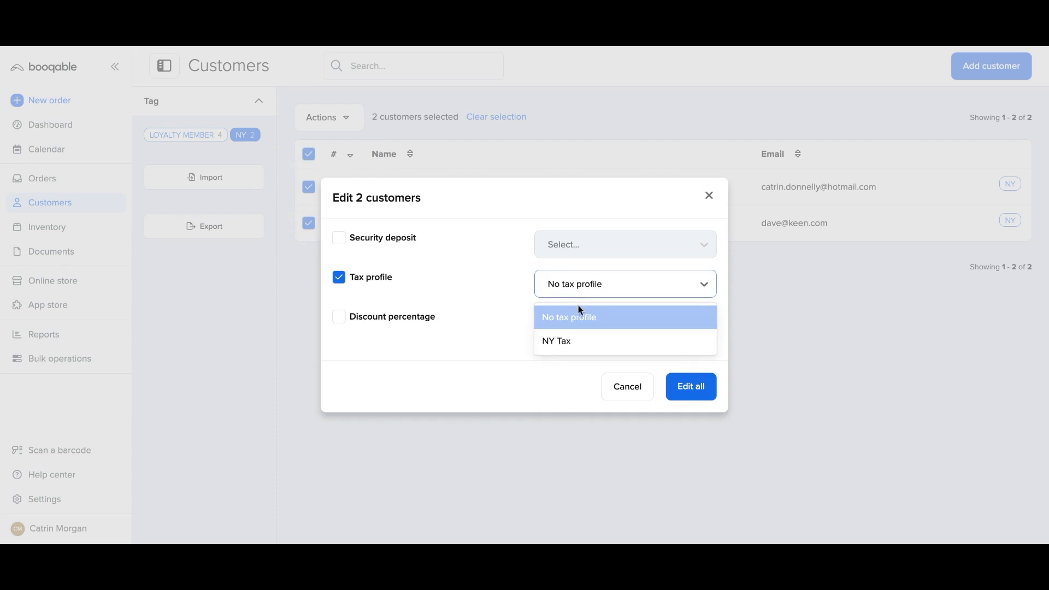
click(591, 352)
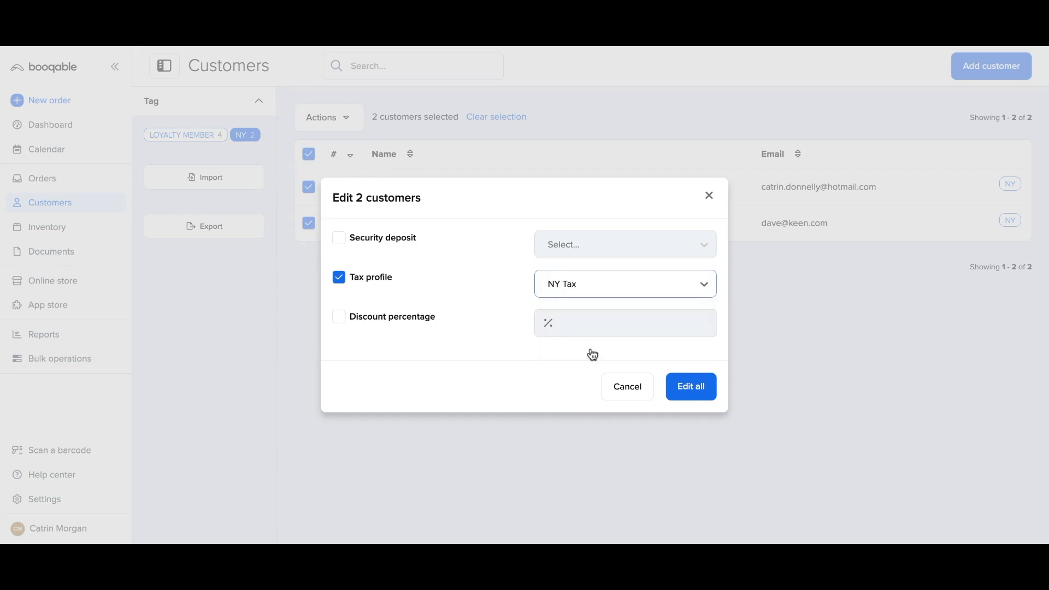
click(684, 392)
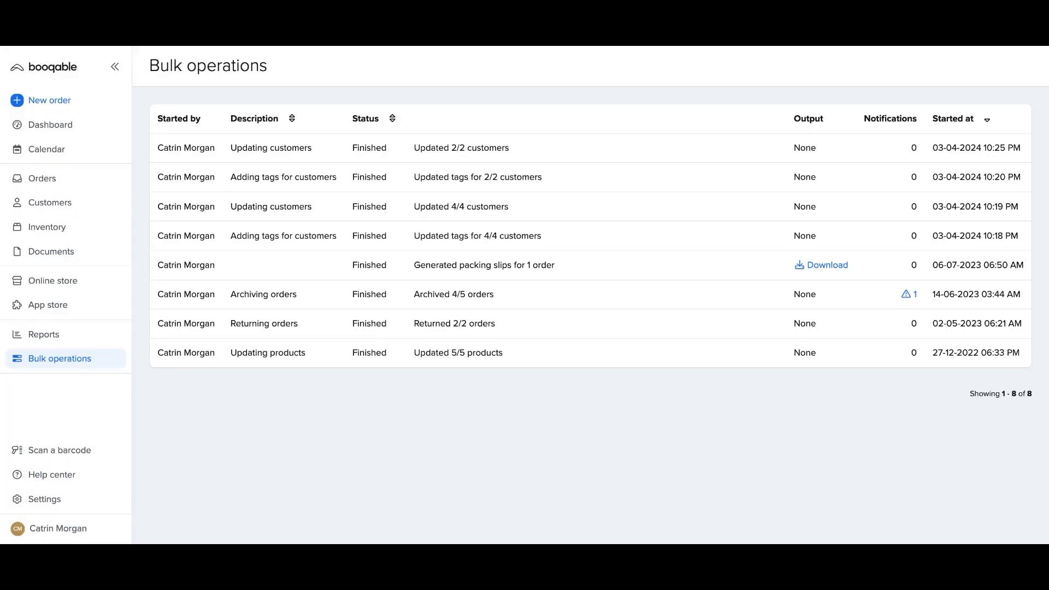
Confirm customer #2 now carries the NY Tax profile, then return to the customer list.
click(106, 206)
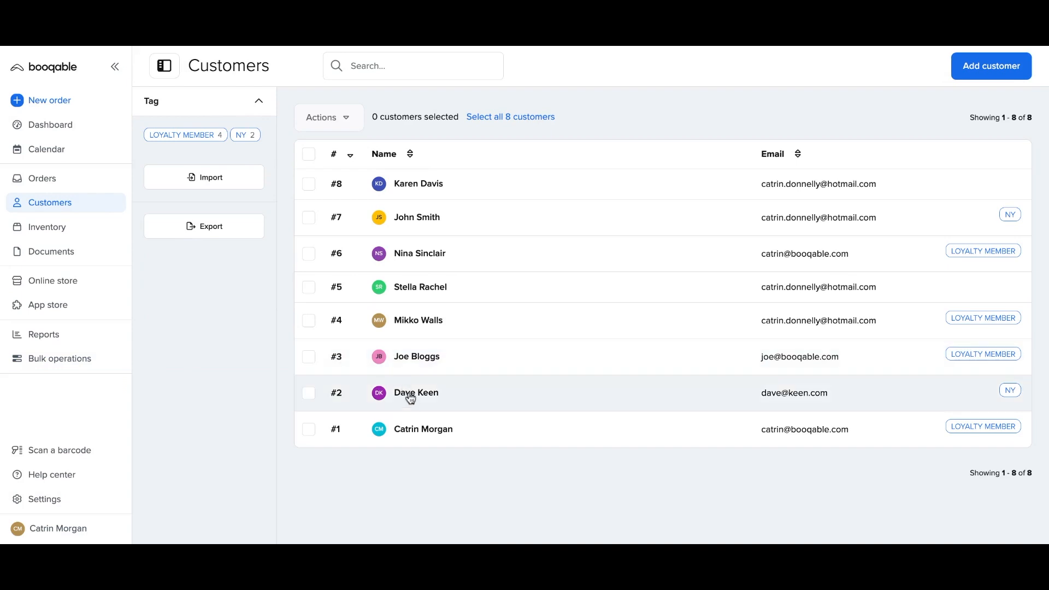
click(412, 402)
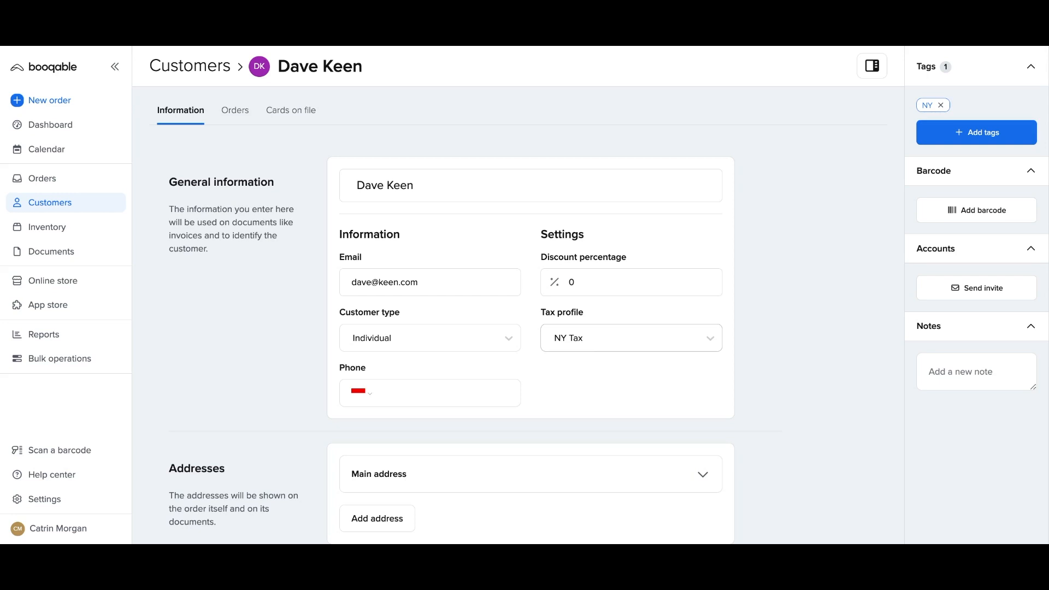
click(90, 210)
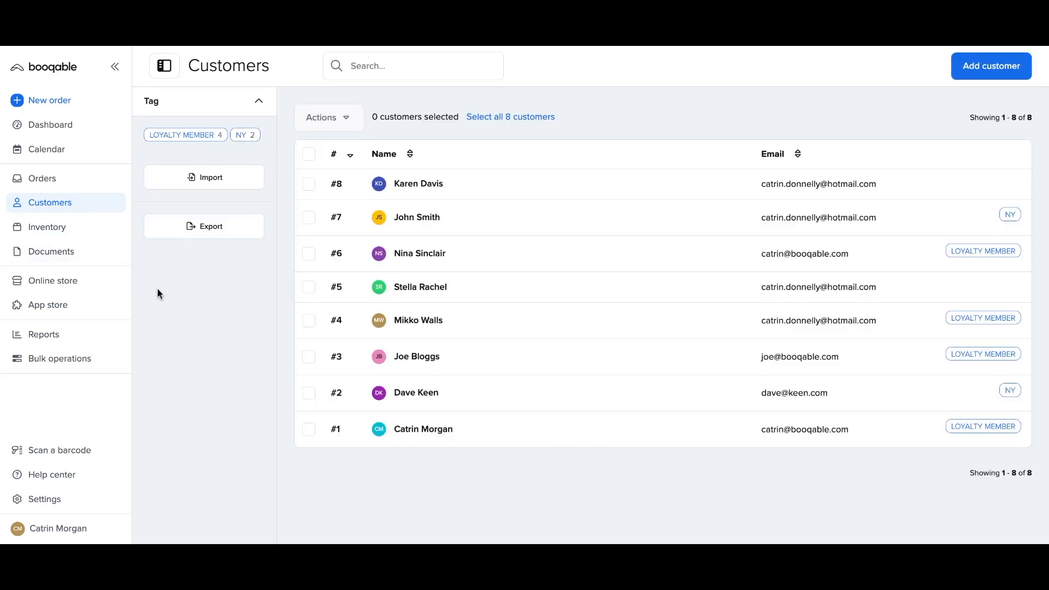
Generate QR Code barcodes for all four LOYALTY MEMBER customers in one bulk action.
click(199, 140)
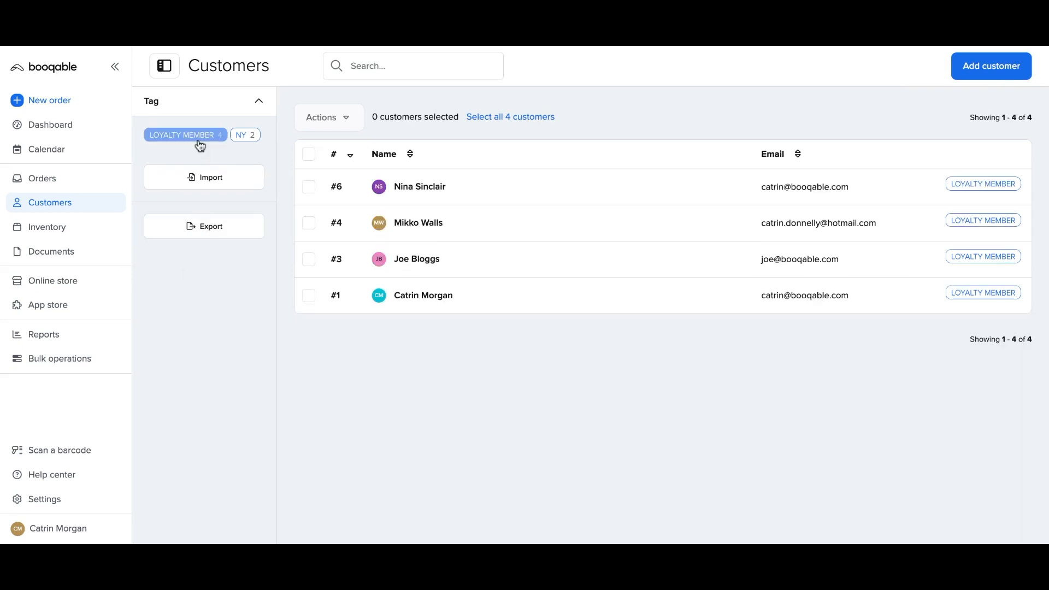
click(309, 156)
click(330, 124)
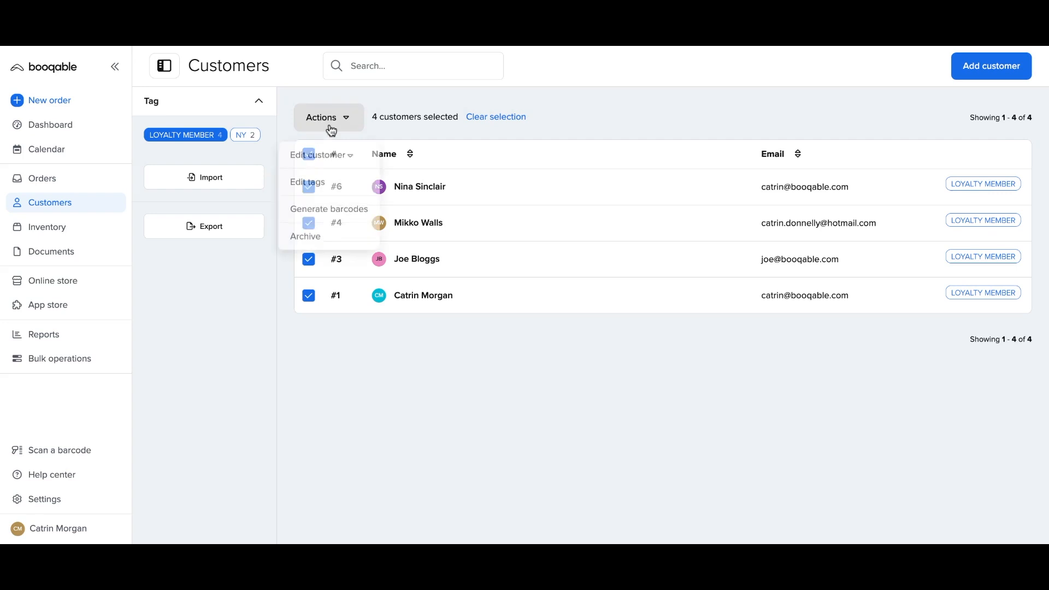
click(350, 214)
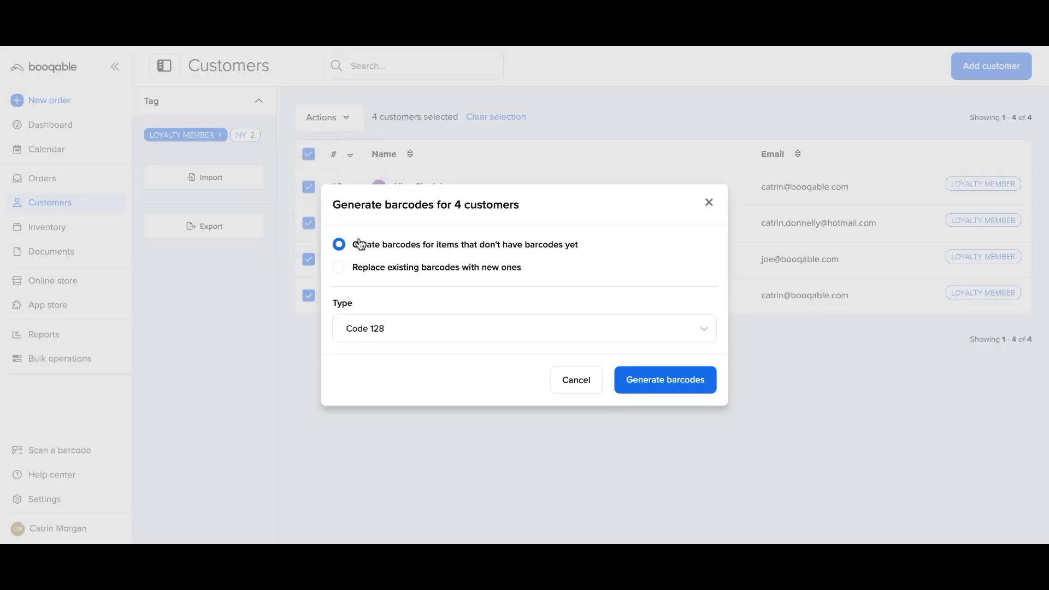
click(368, 328)
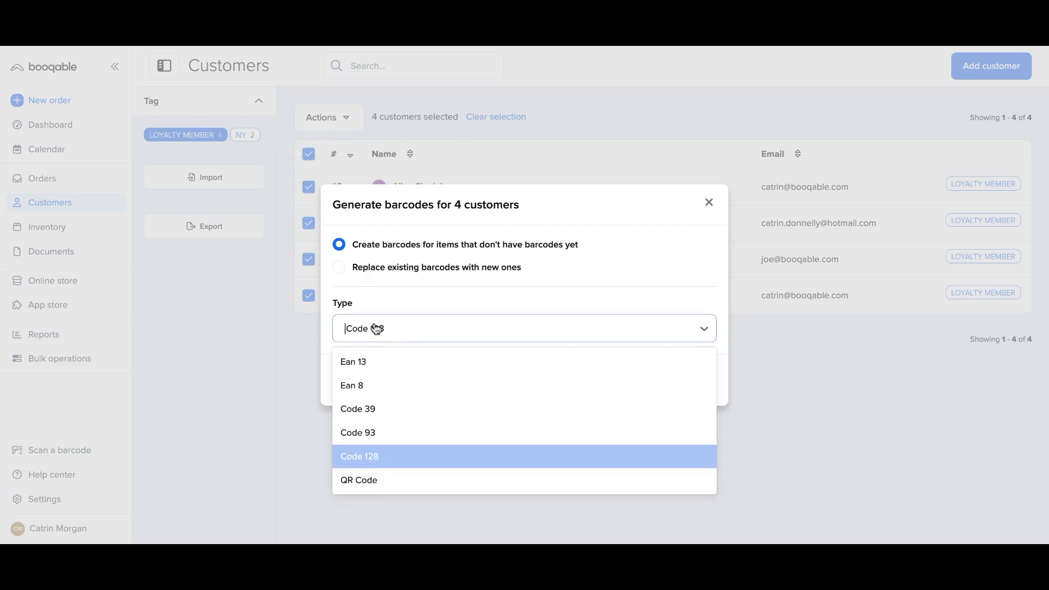
click(392, 480)
click(651, 389)
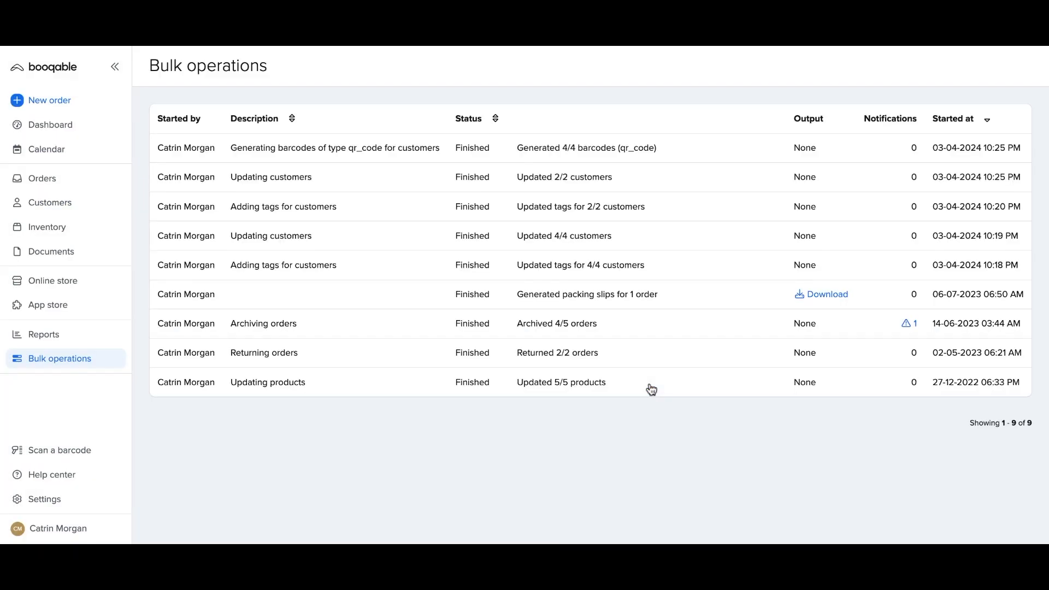
Reopen the LOYALTY MEMBER-filtered customer list and open customer #3's record.
click(100, 205)
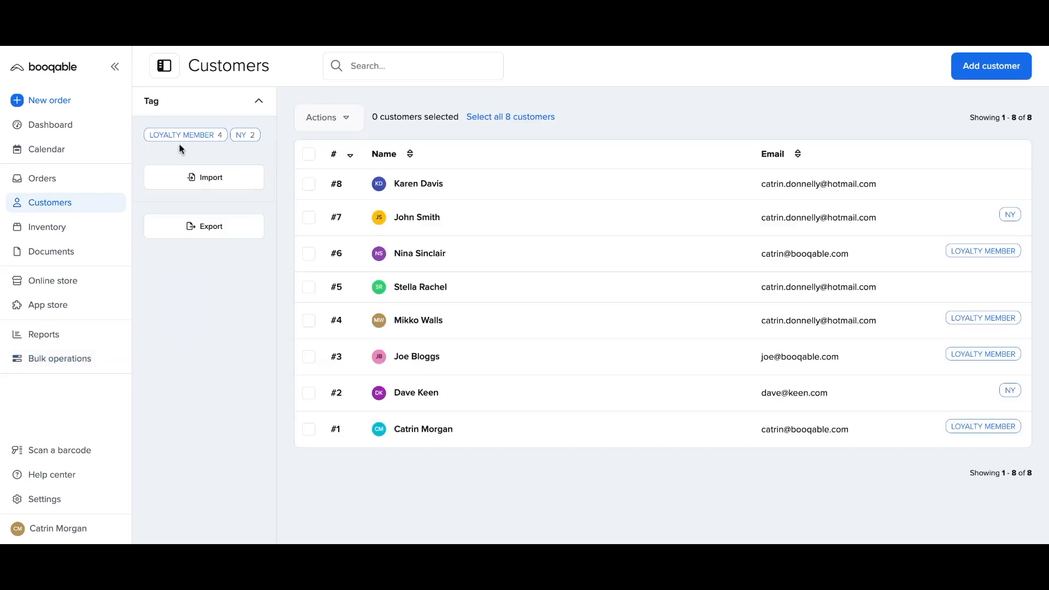
click(183, 140)
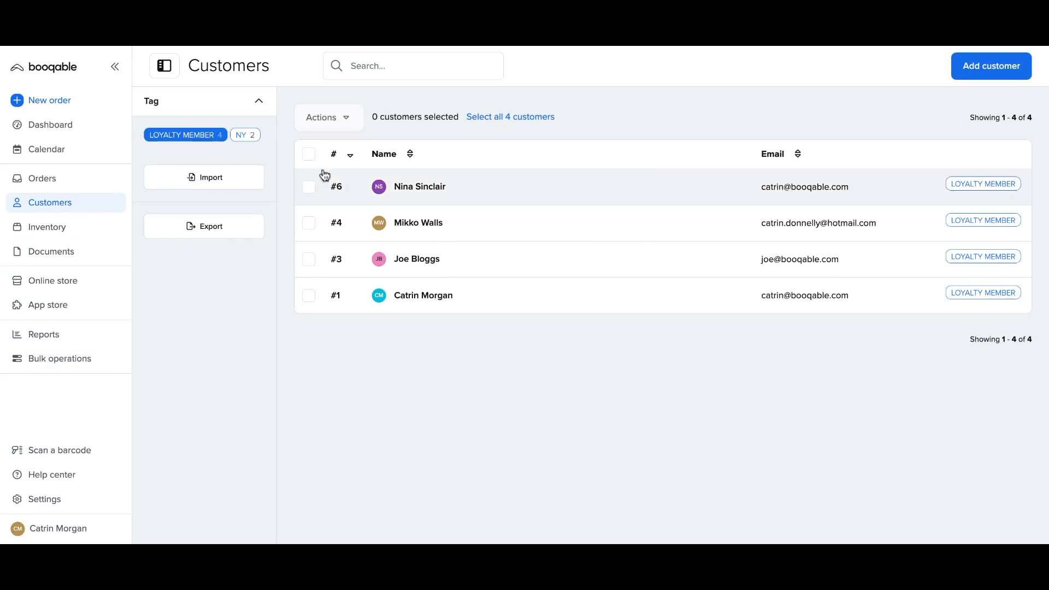
click(387, 195)
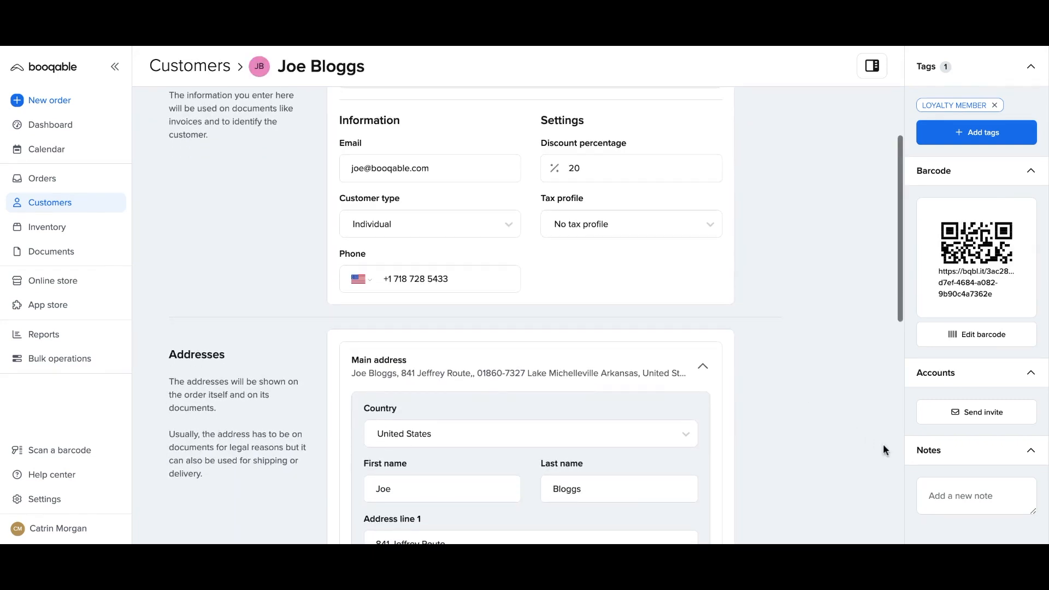
Save the note 'Do not sell to this customer!' on customer #3.
click(938, 497)
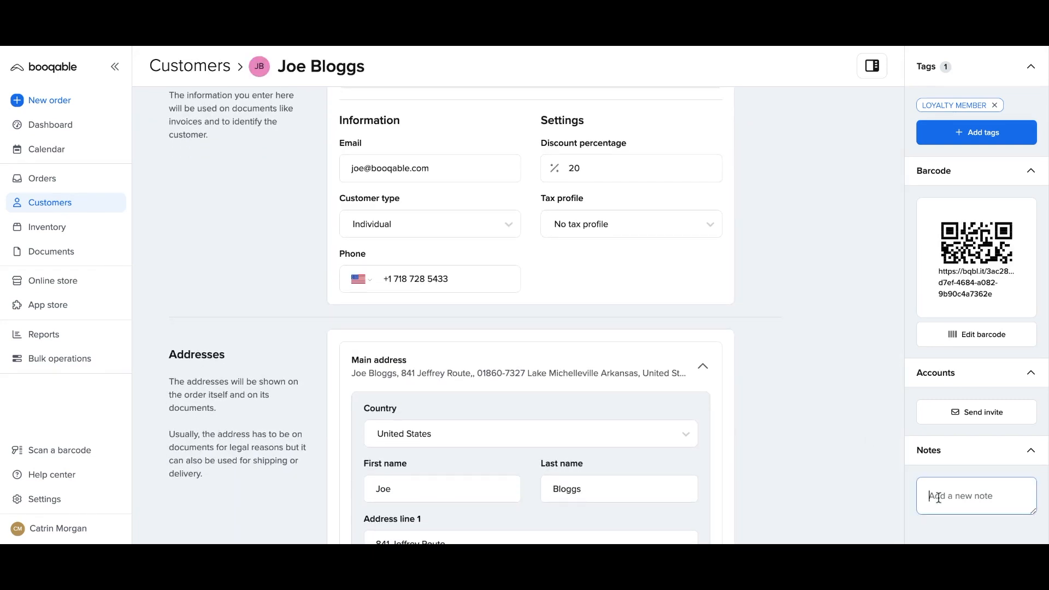
text(Do not sell to this customer)
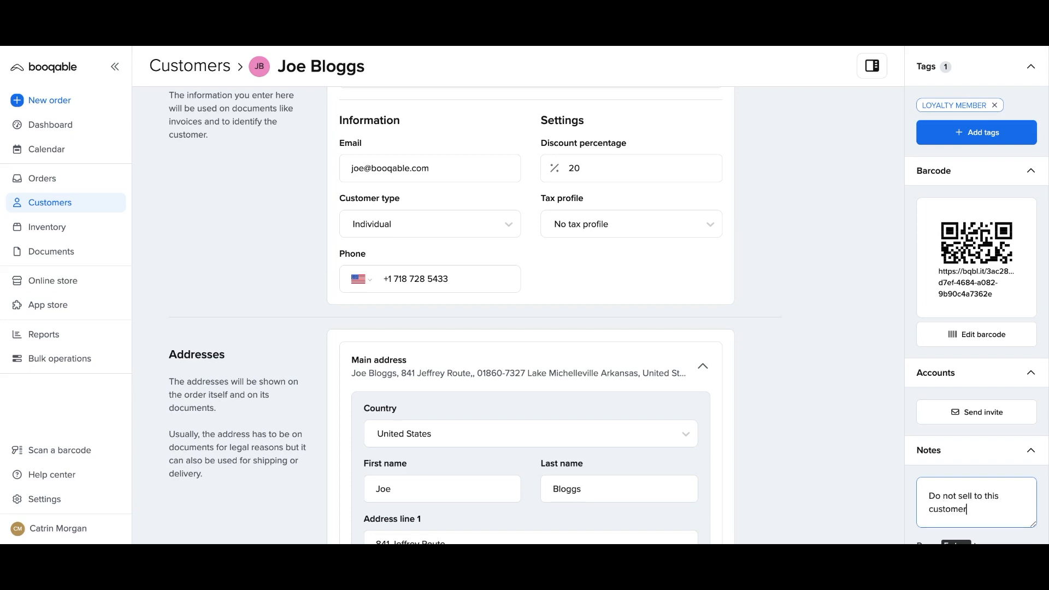
text(!)
scroll(1013, 507, down, 2)
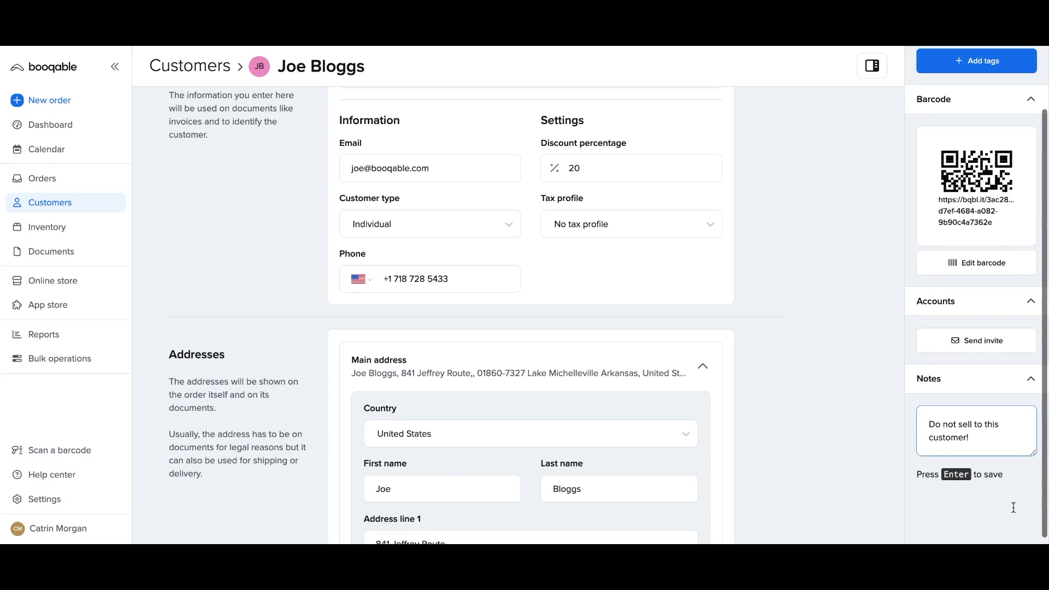
key(Return)
scroll(994, 425, up, 2)
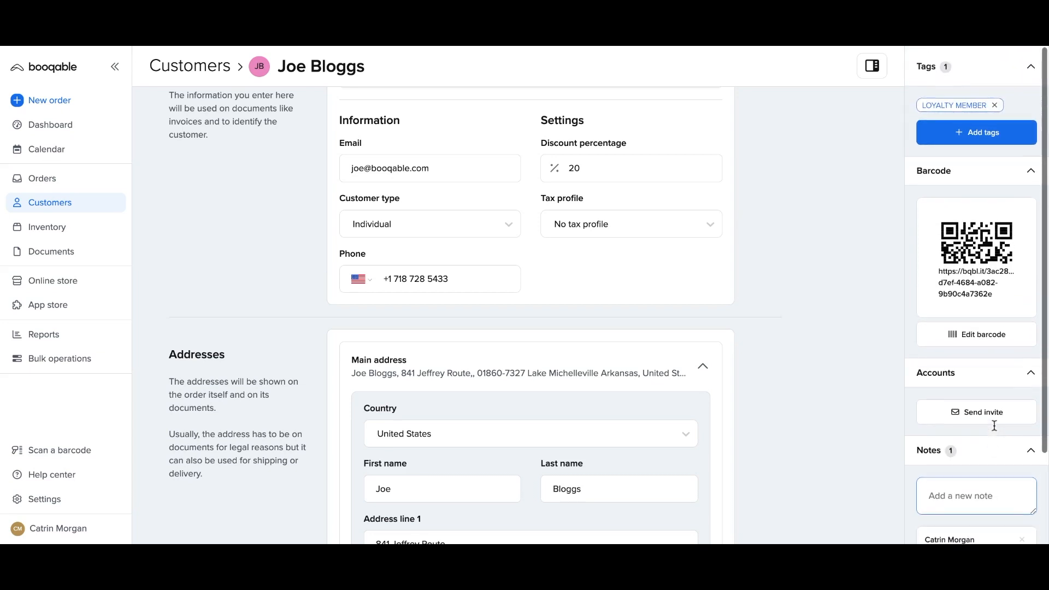
Tag the customer 'Do not sell!' and remove the LOYALTY MEMBER tag.
click(981, 137)
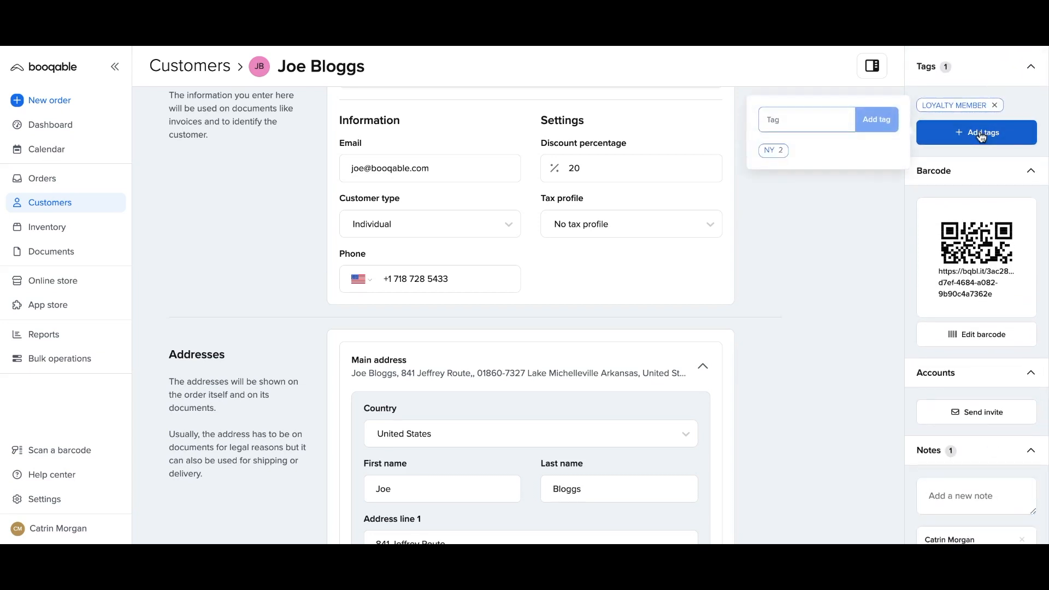
text(Do not se)
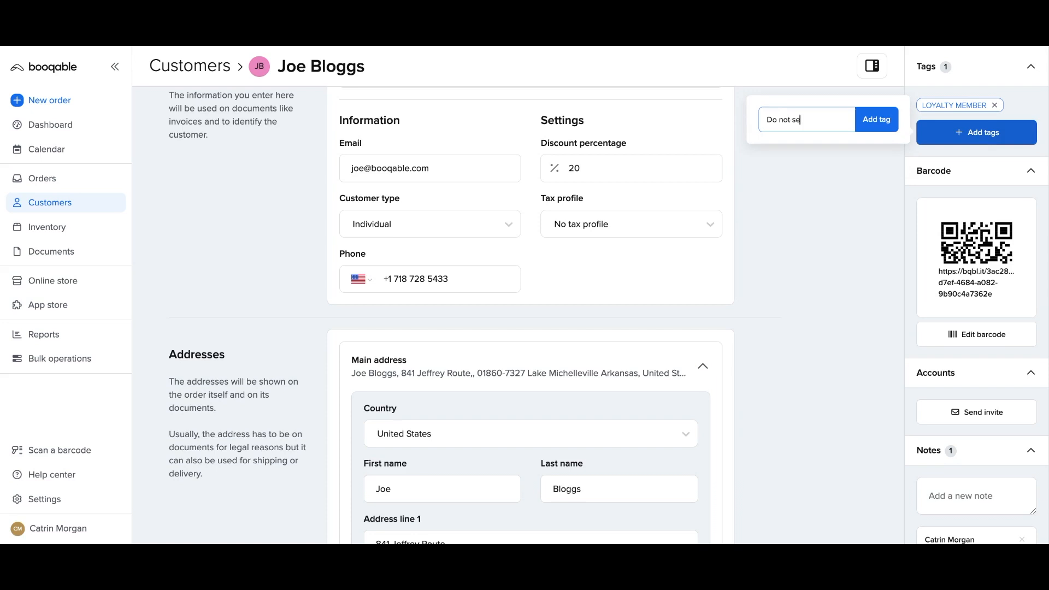
text(ll!)
click(877, 120)
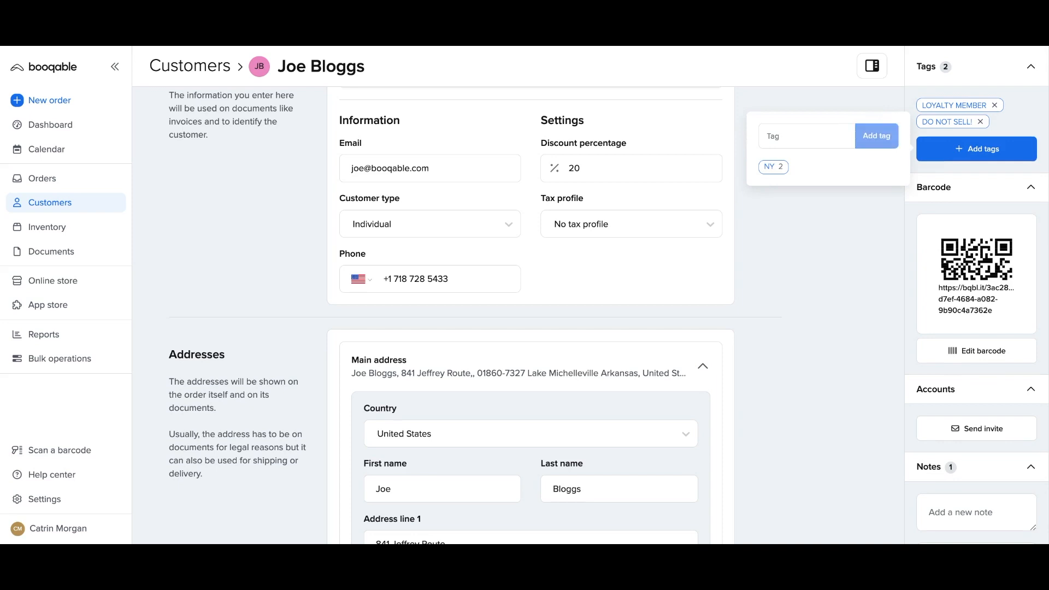
click(994, 106)
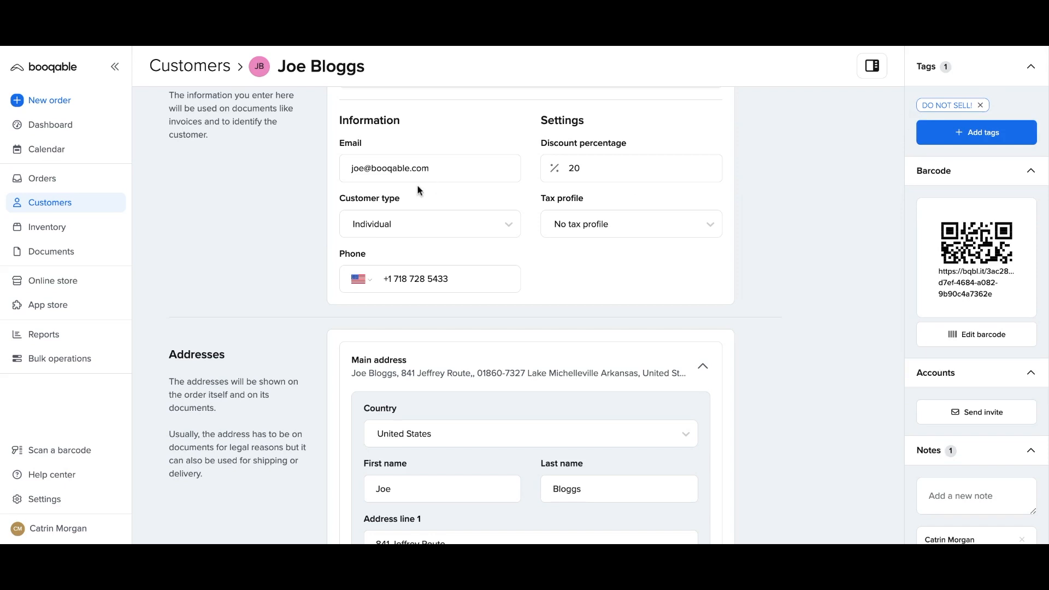
click(66, 179)
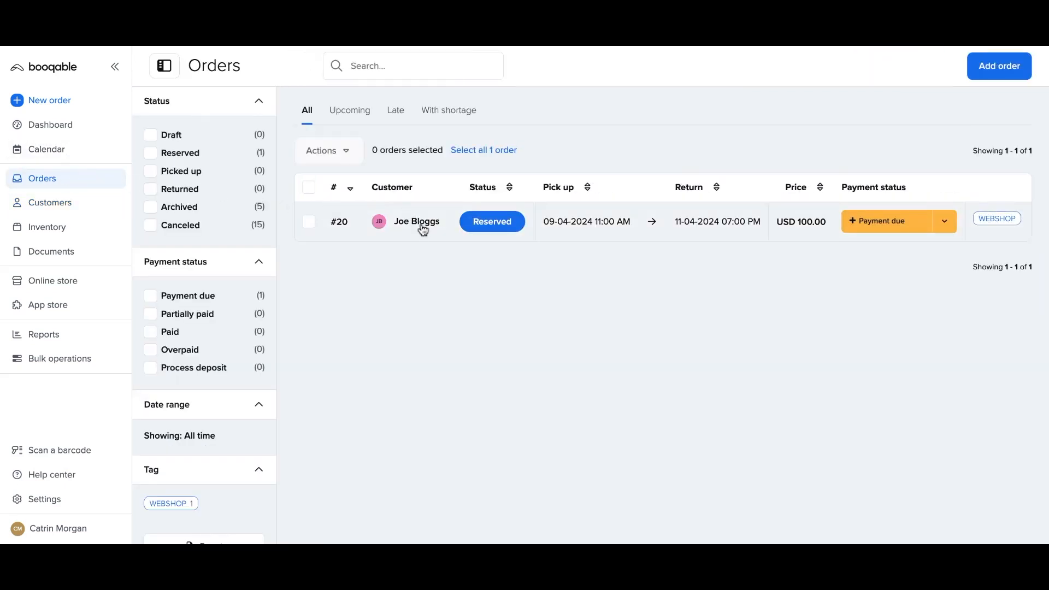
Open order #20 and view its customer's notes with the DO NOT SELL! tag.
click(423, 228)
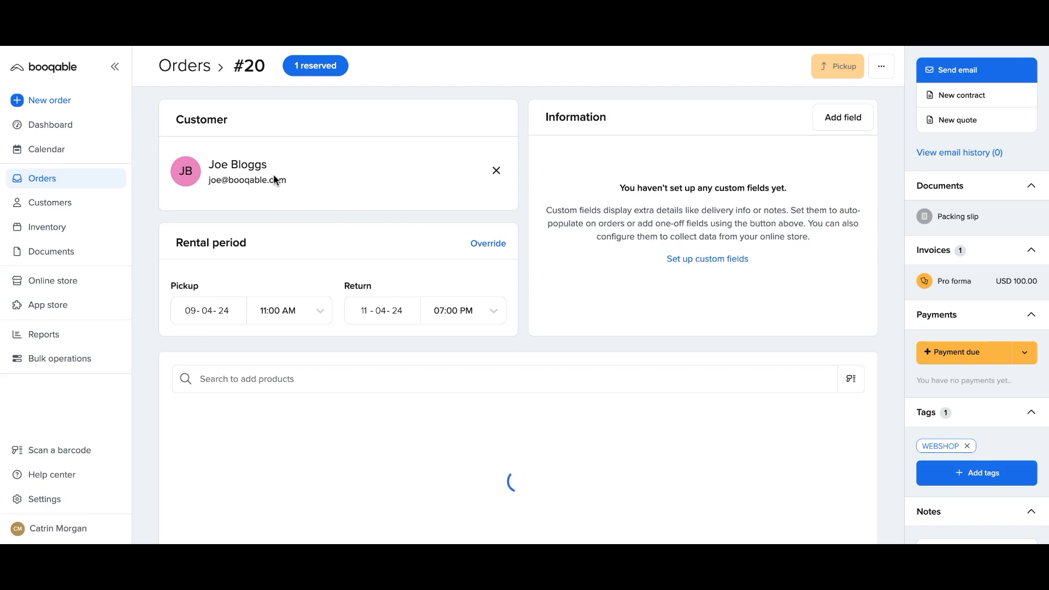
mouse_move(246, 198)
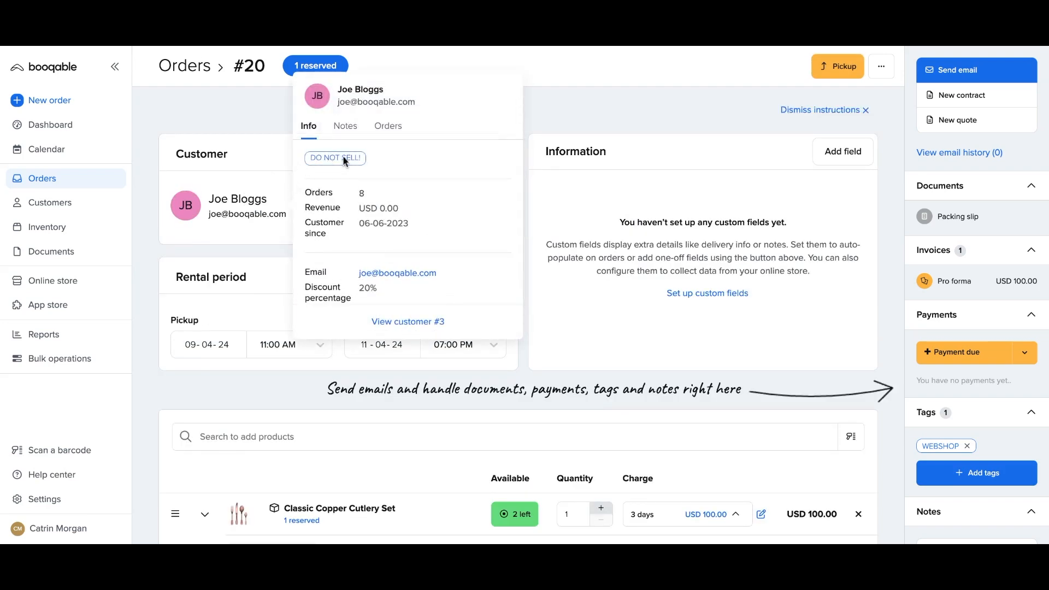
click(345, 131)
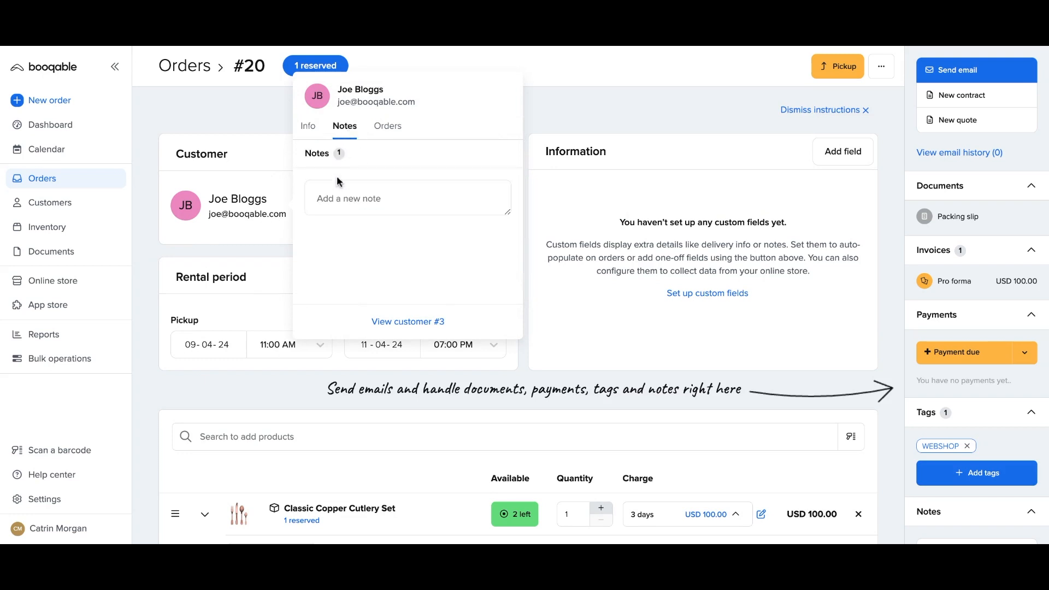